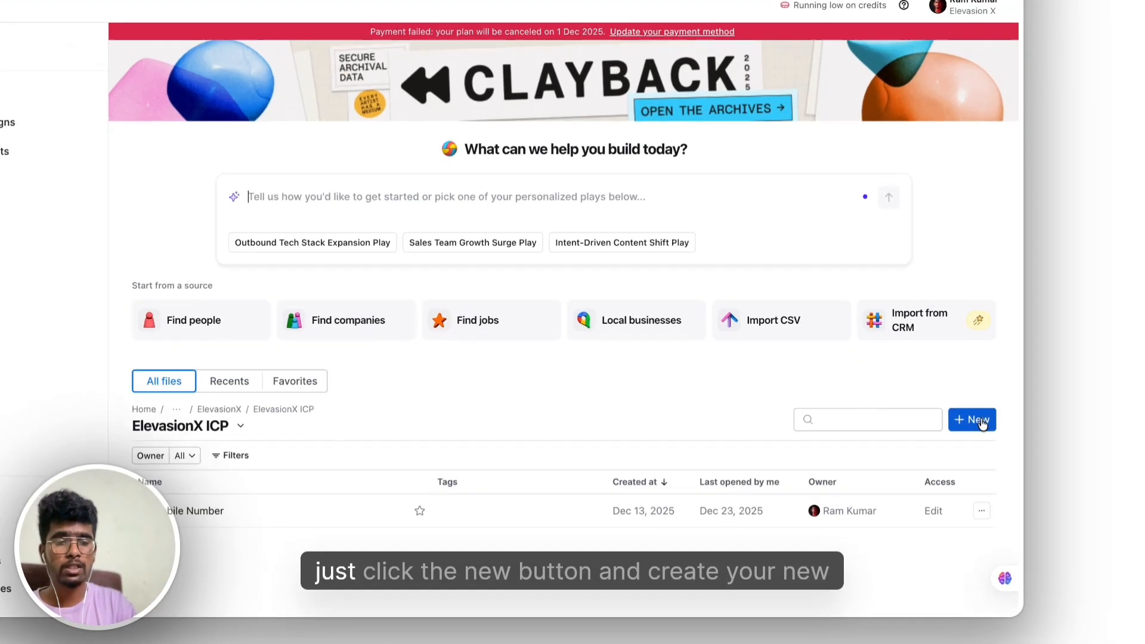
Create a new workbook in the ElevasionX ICP folder and name it "Find Companies"
left_click(992, 459)
left_click(923, 419)
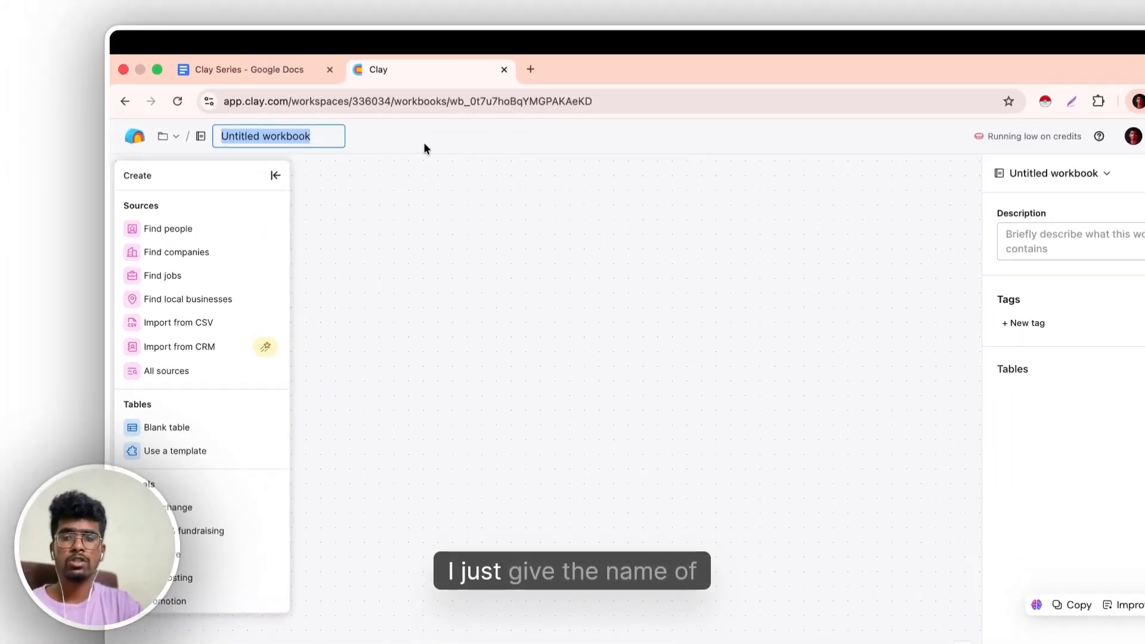
key("BackSpace")
type("F")
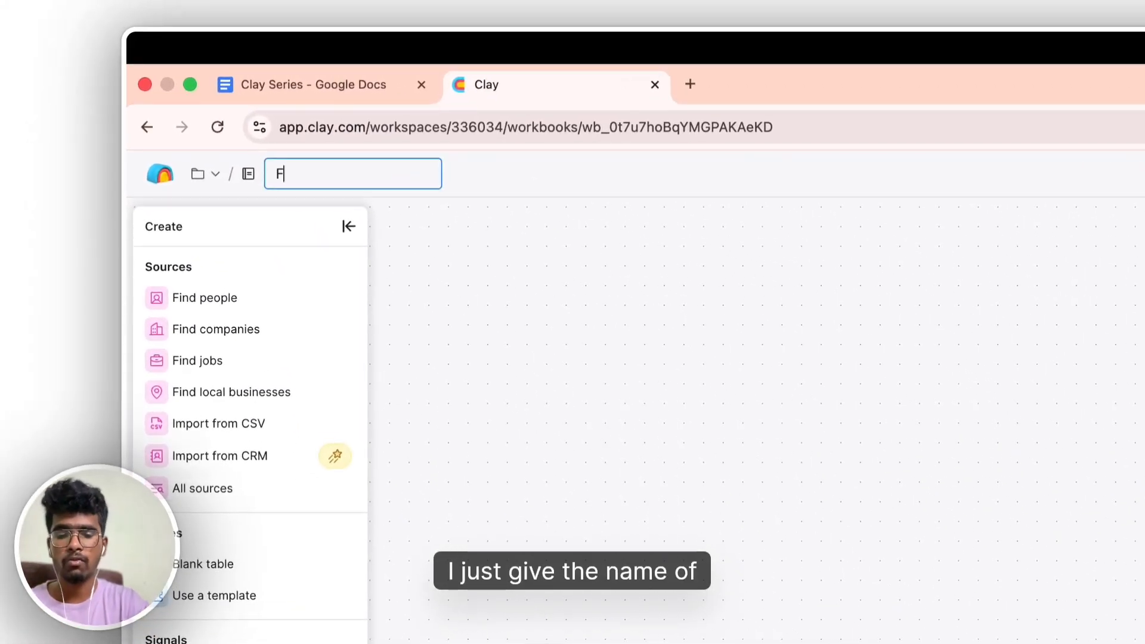
type("ind C")
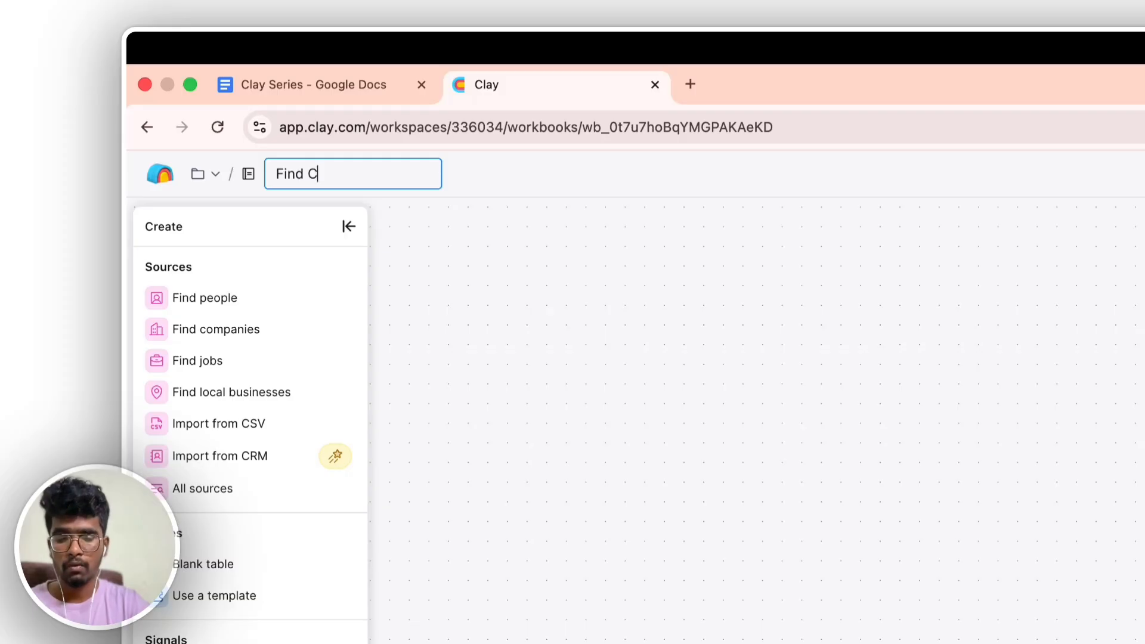
type("omapnies")
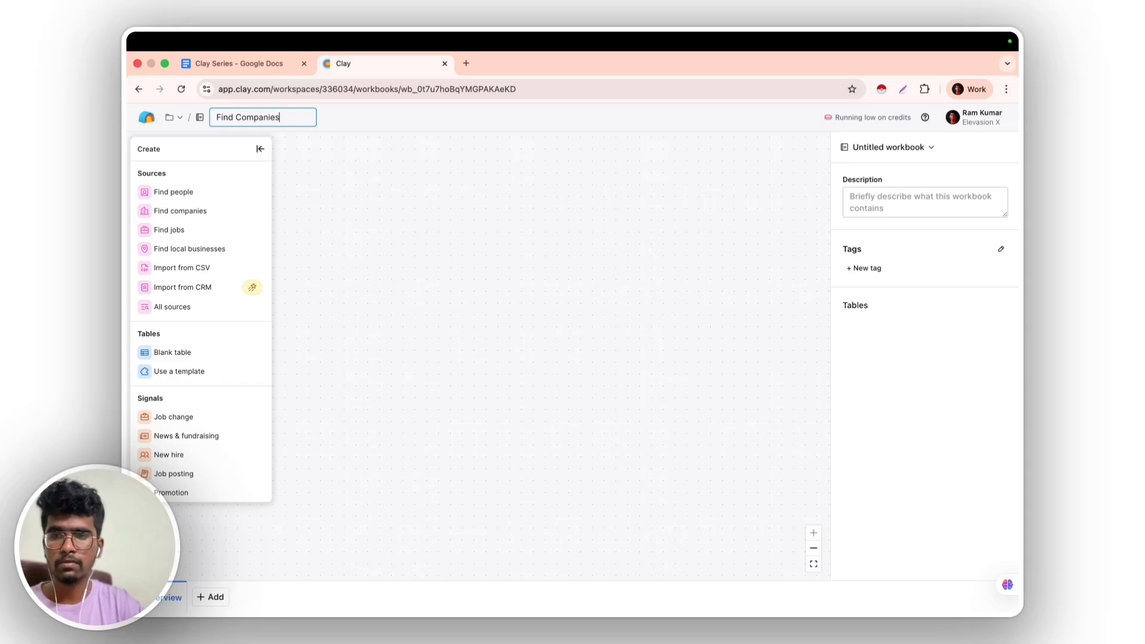
left_click(322, 184)
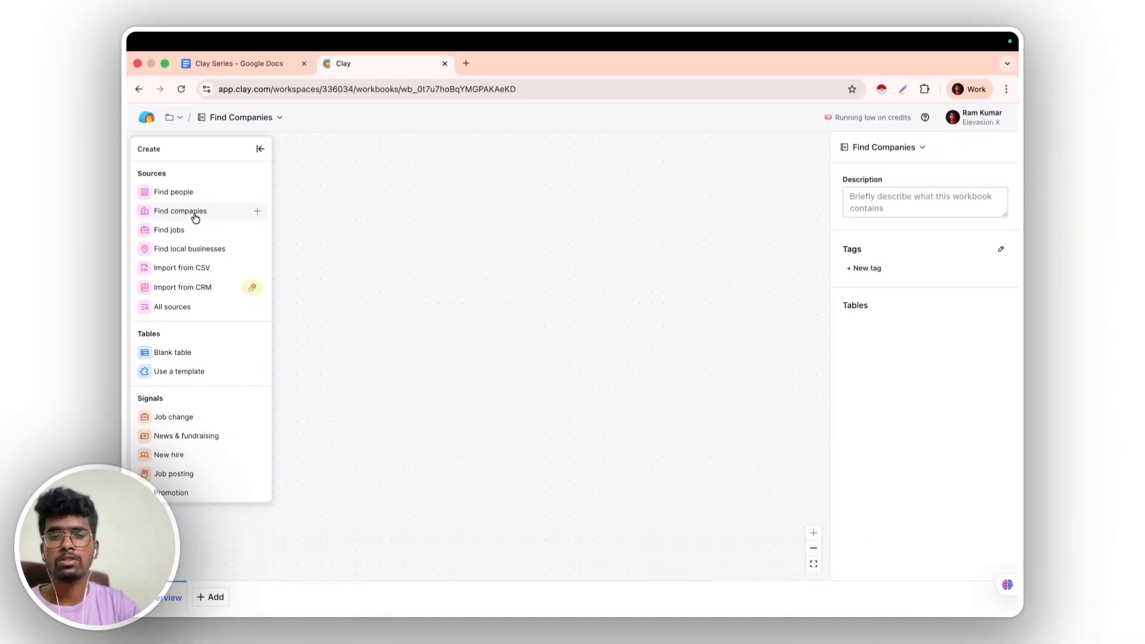
Start a company search as the workbook's source and look over the criteria groups, leaving Company attributes expanded
left_click(195, 216)
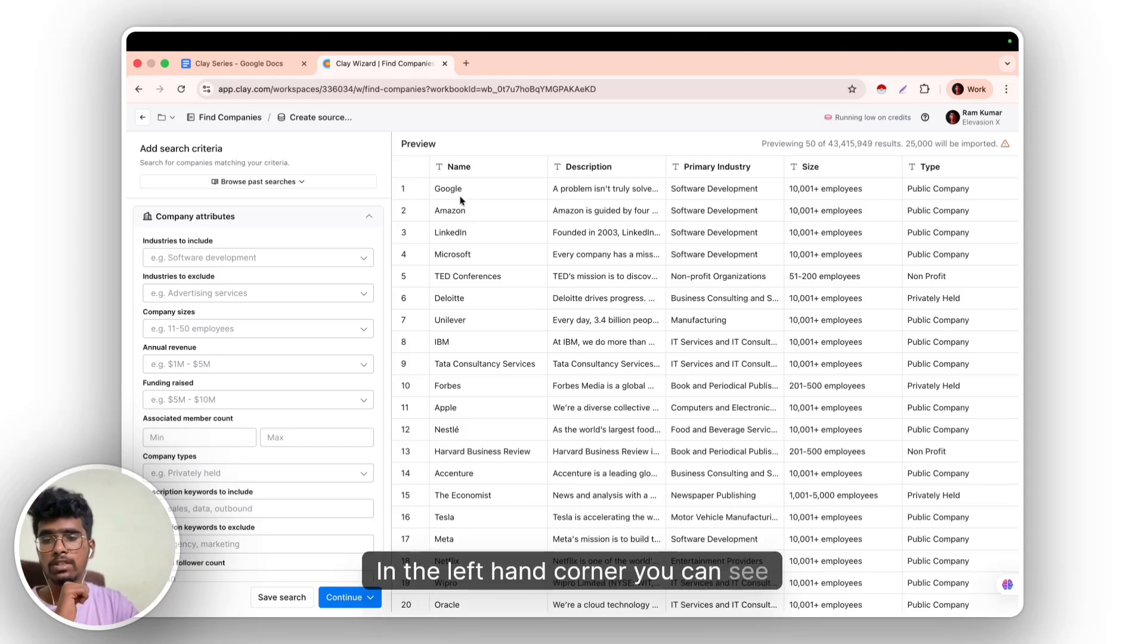
left_click(369, 216)
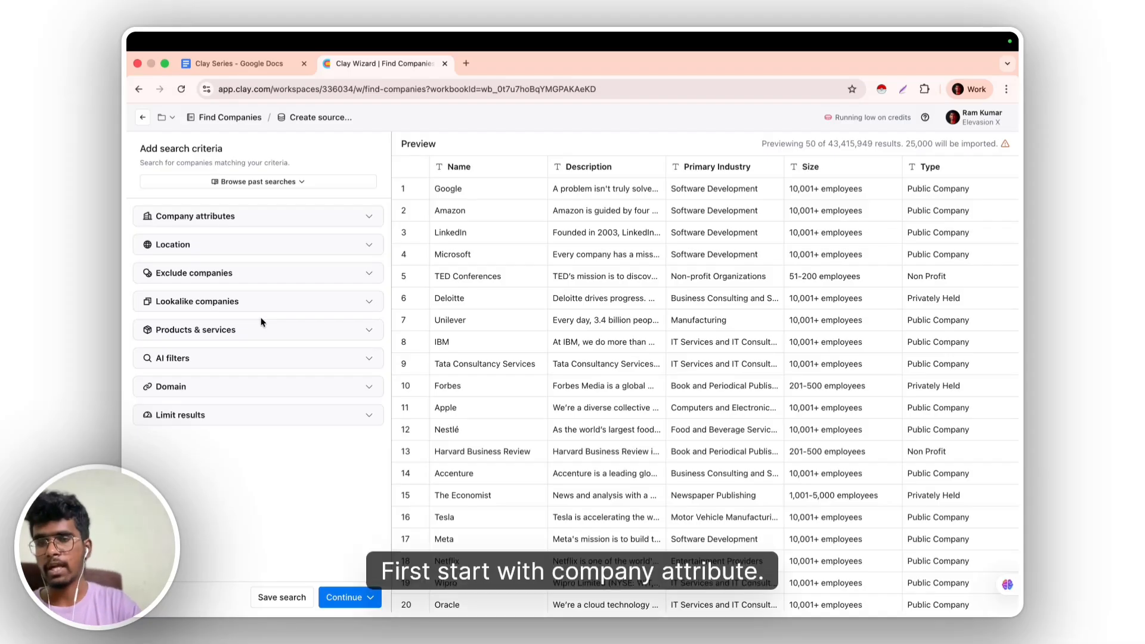
left_click(239, 216)
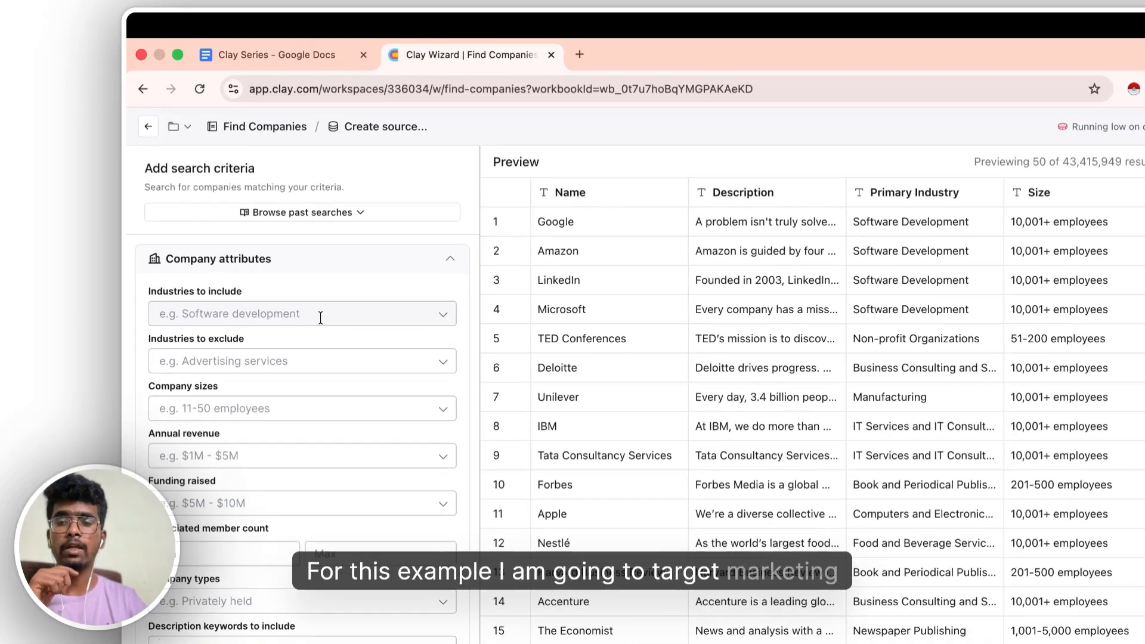
Filter the company search to include the Marketing Services industry and exclude the Accounting industry
left_click(273, 262)
type("mar")
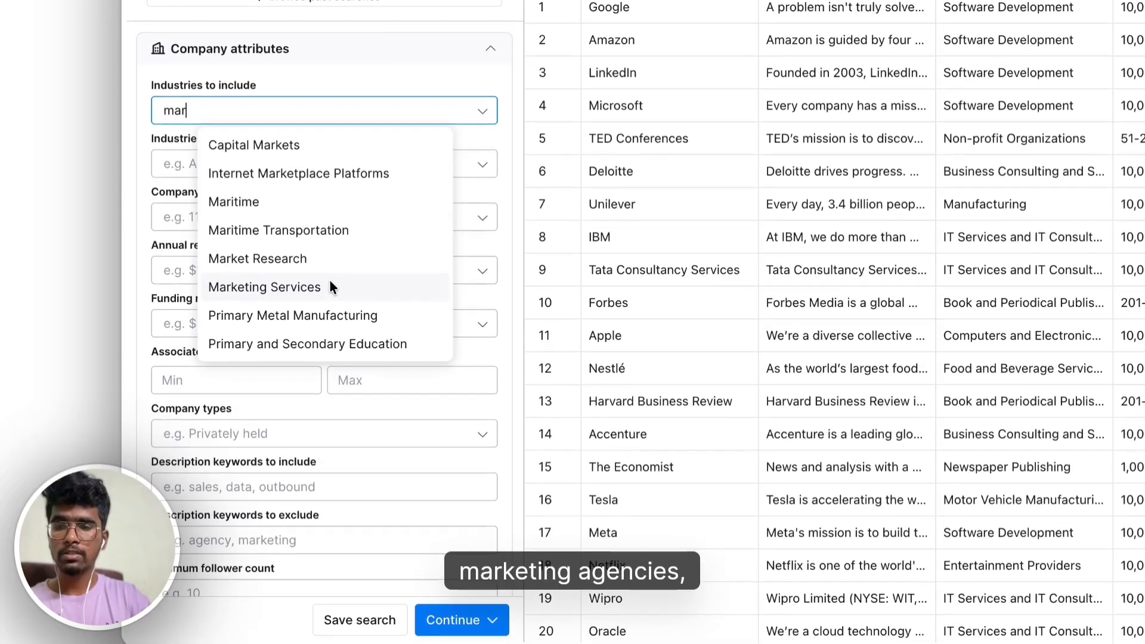
left_click(330, 282)
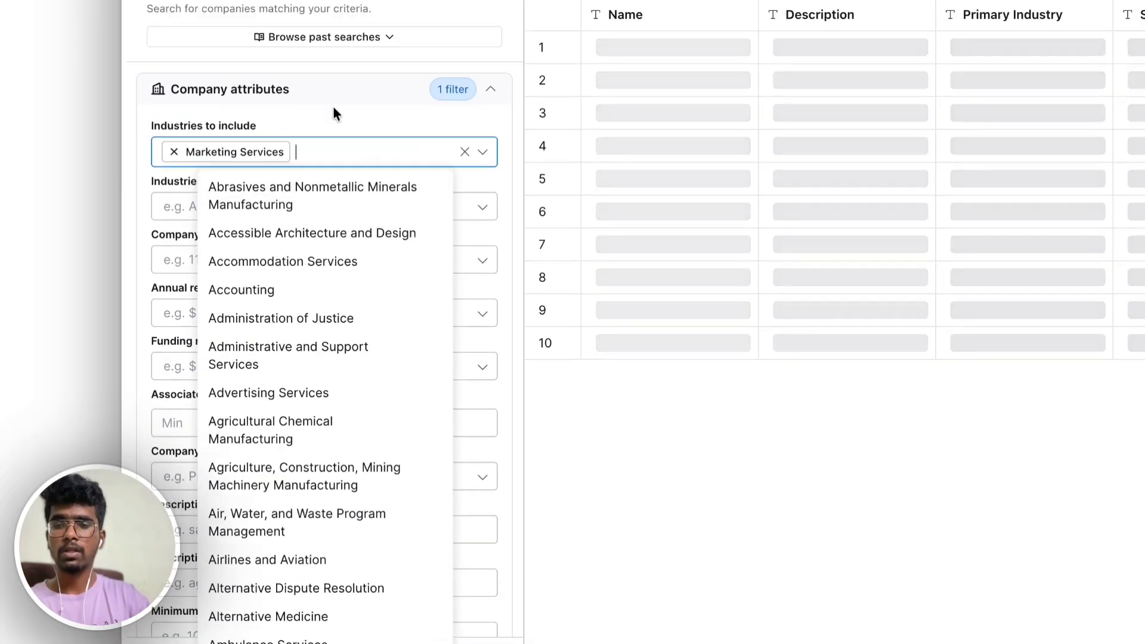
left_click(333, 68)
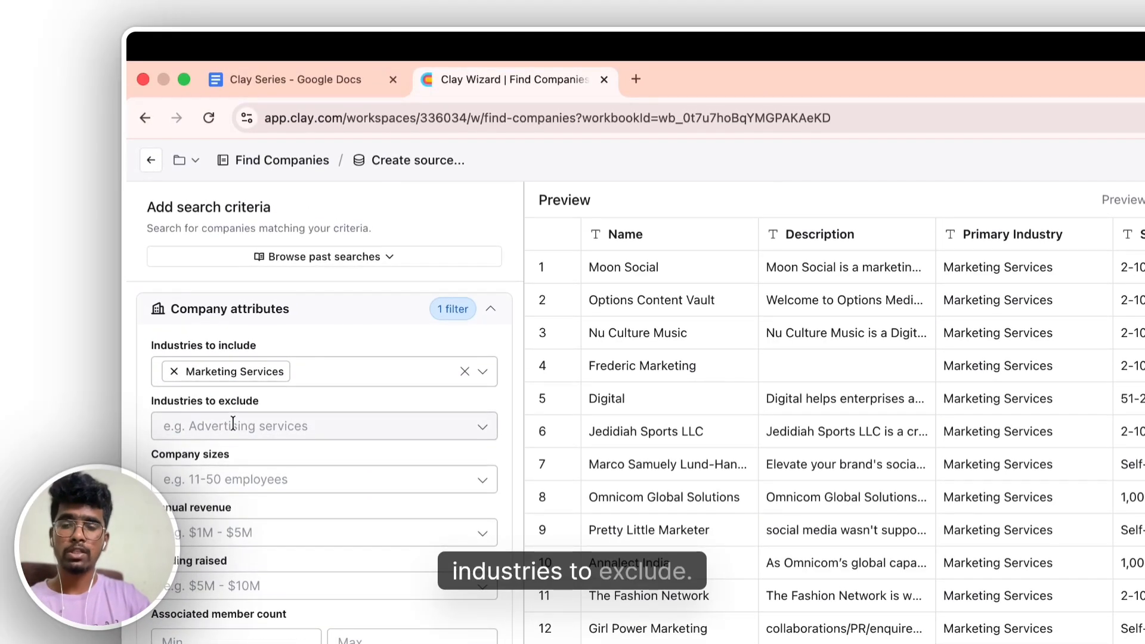
left_click(232, 423)
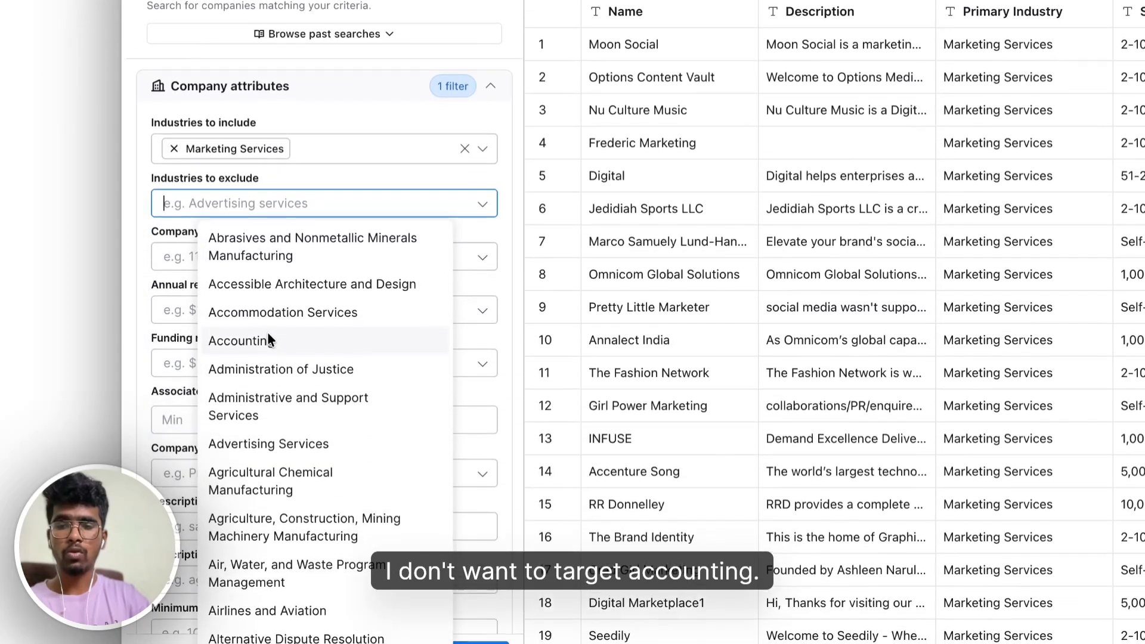
left_click(267, 562)
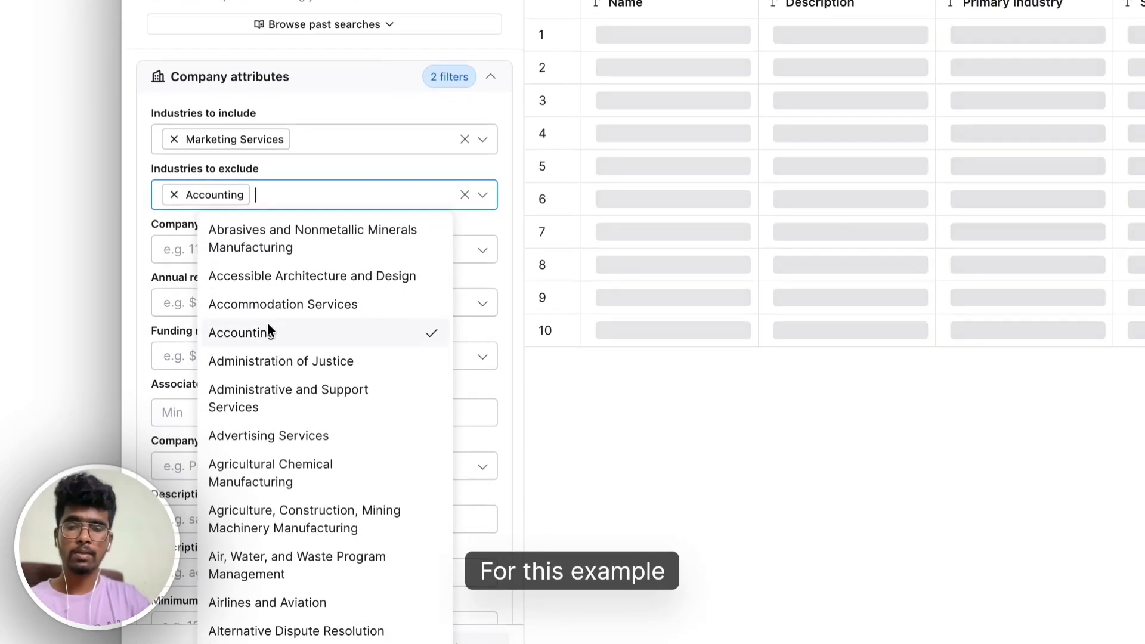
left_click(355, 168)
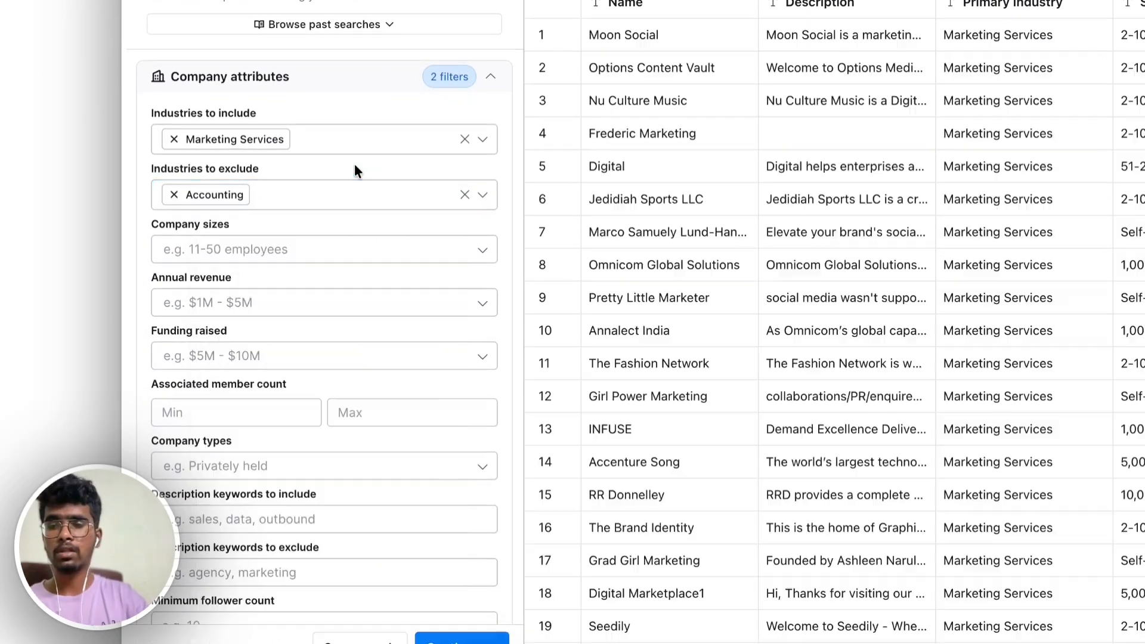
Limit the company sizes to 11-50 employees and 51-200 employees
left_click(275, 243)
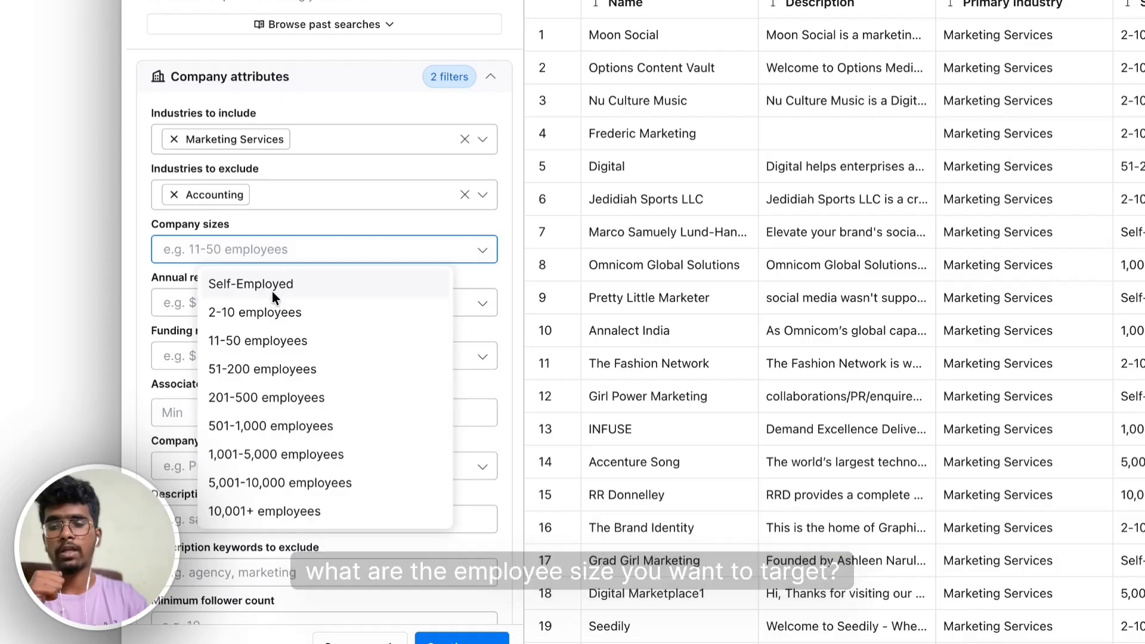
left_click(266, 334)
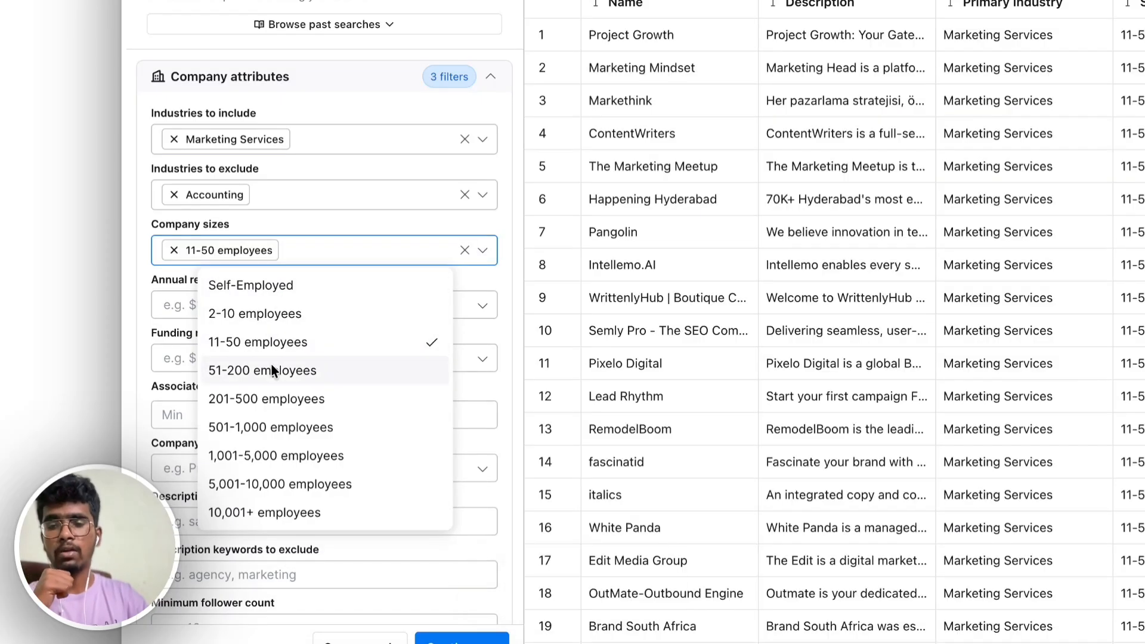
left_click(271, 365)
left_click(339, 214)
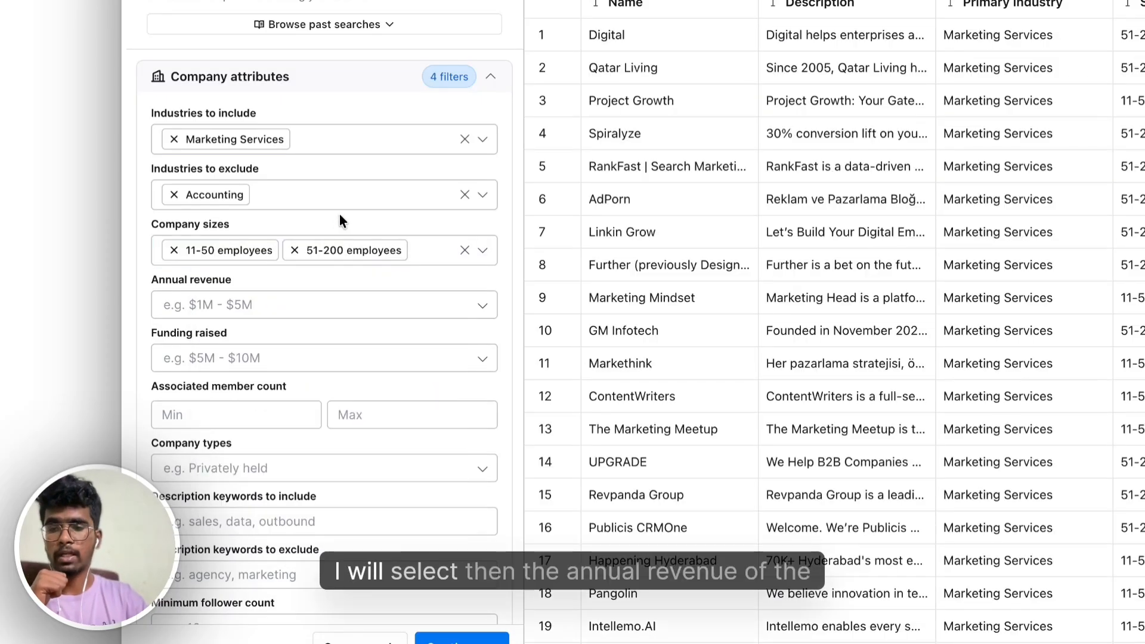
Filter the annual revenue to the ranges $1M - $5M, $5M - $10M and $10M - $25M
left_click(238, 302)
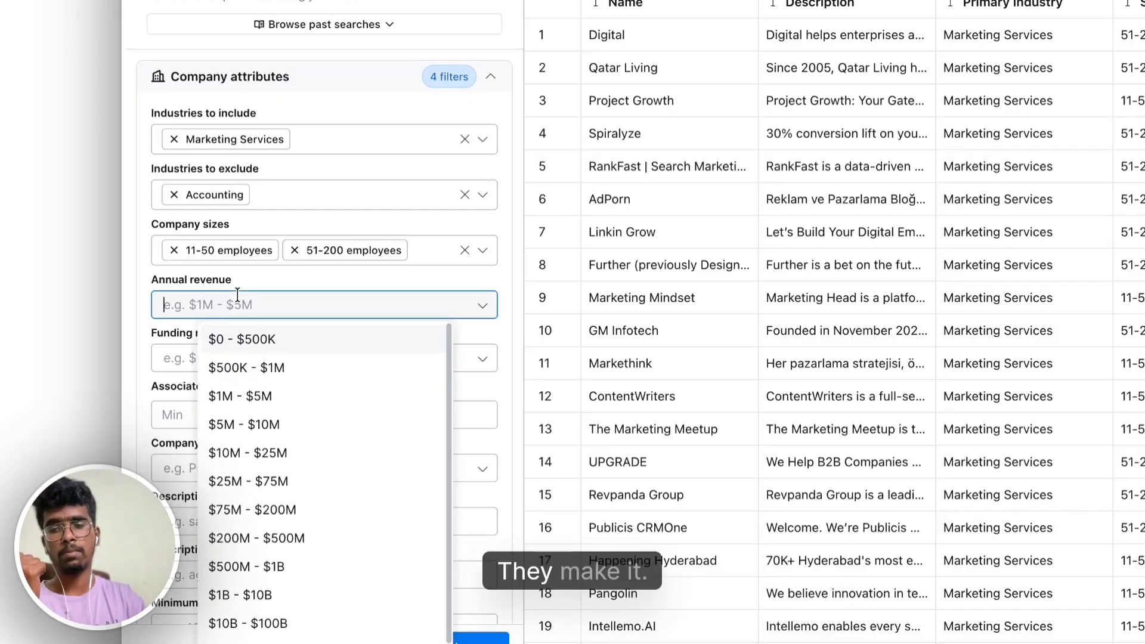
left_click(229, 394)
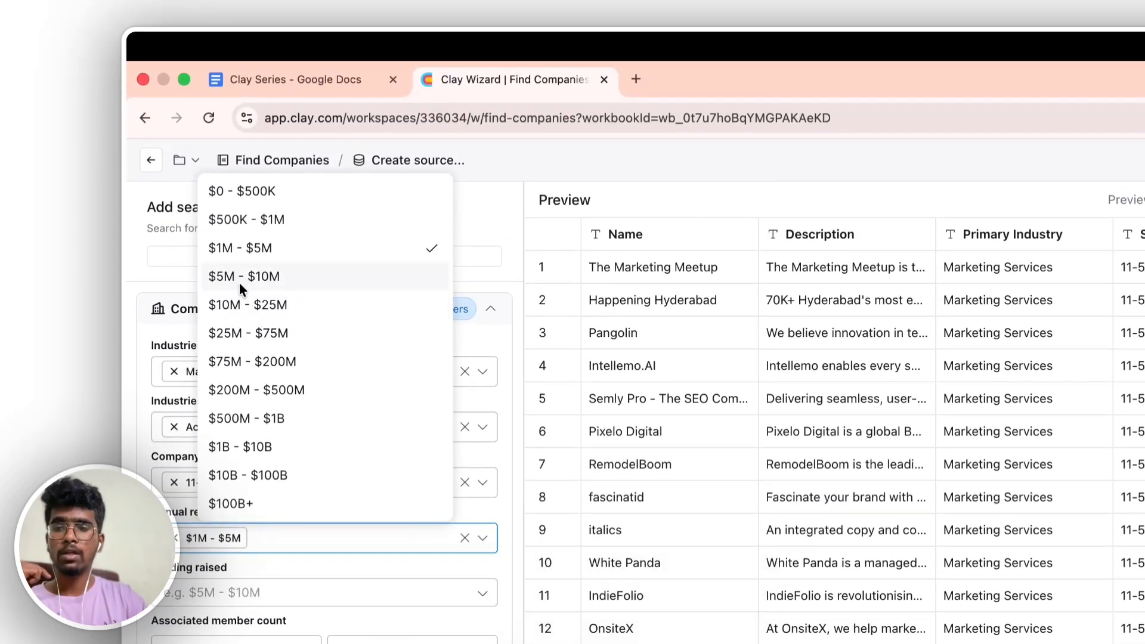
left_click(239, 283)
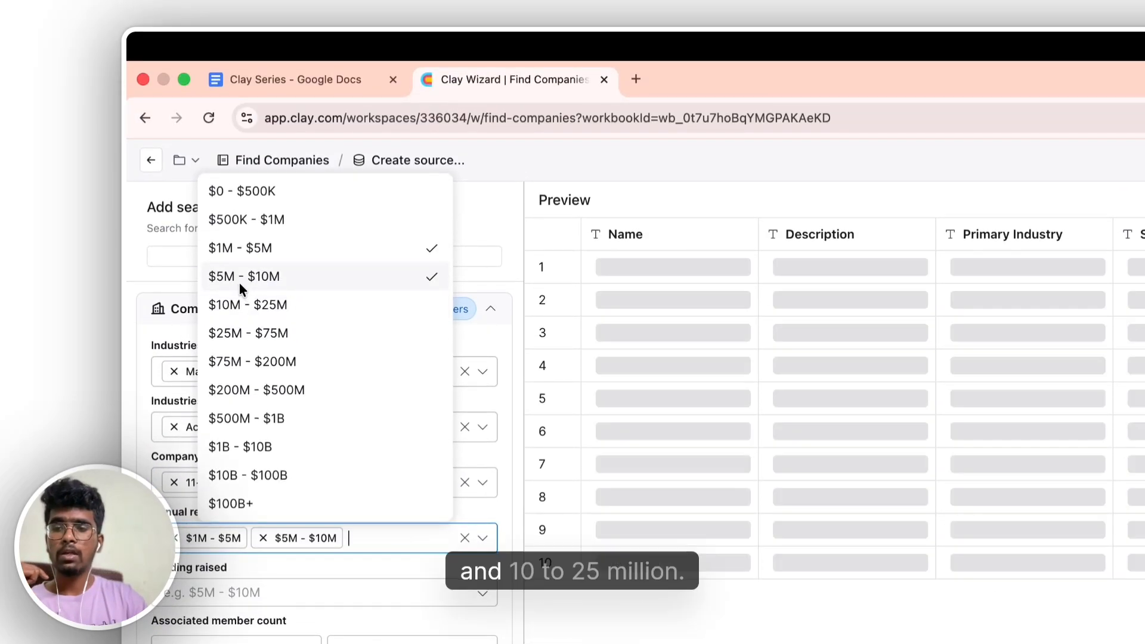
left_click(246, 301)
left_click(468, 229)
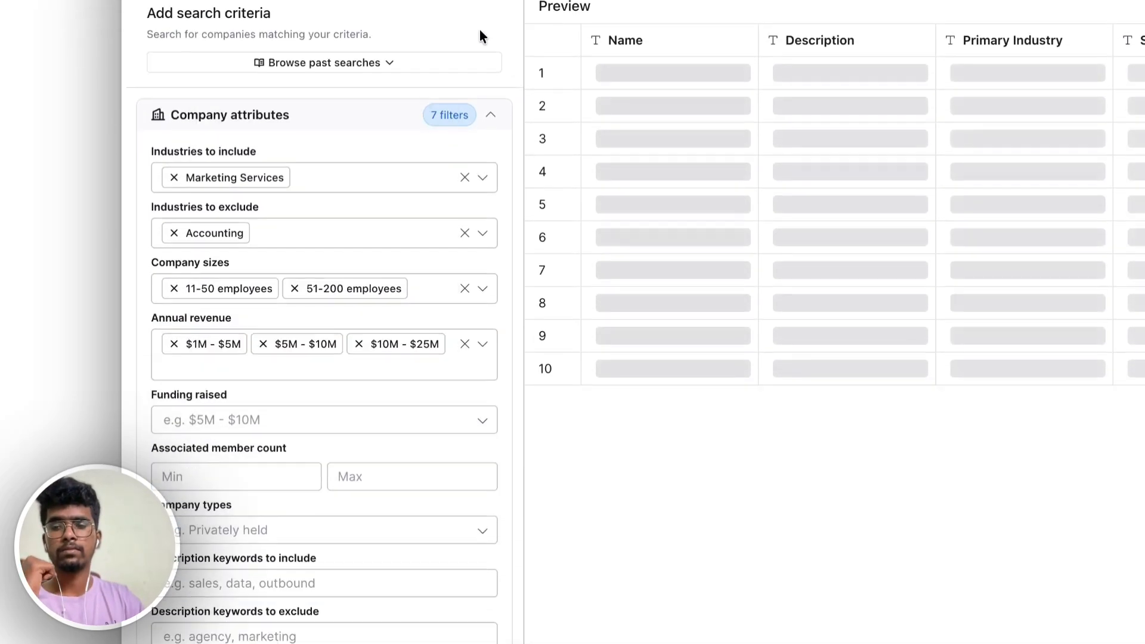
Restrict the company types to Privately Held, Public Company and Partnership
scroll(352, 547, "down", 2)
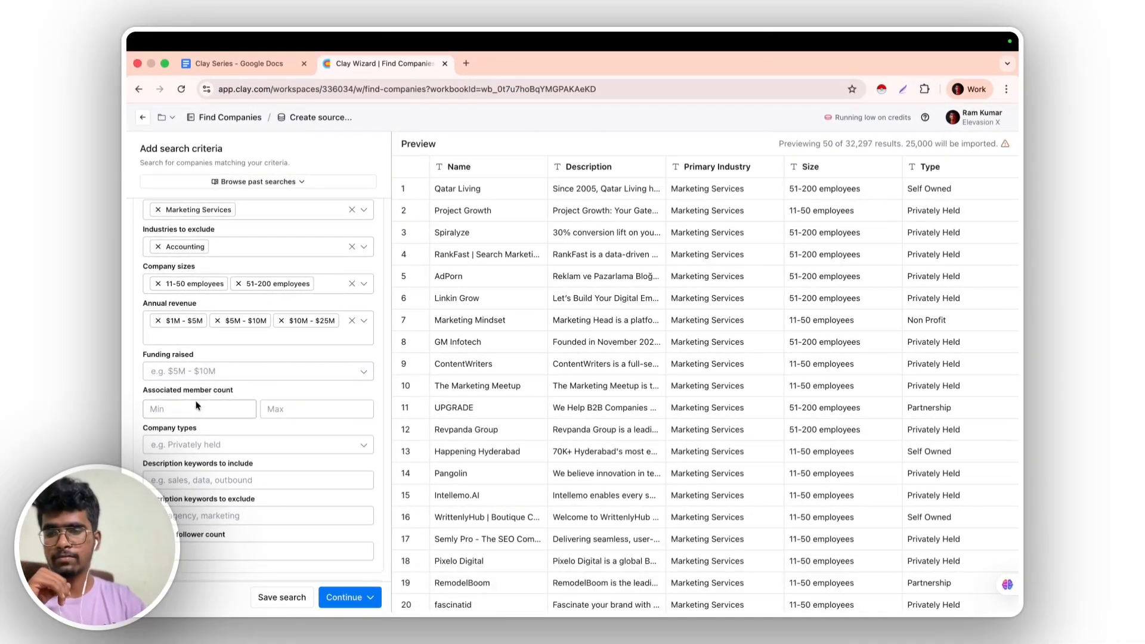
scroll(197, 406, "down", 2)
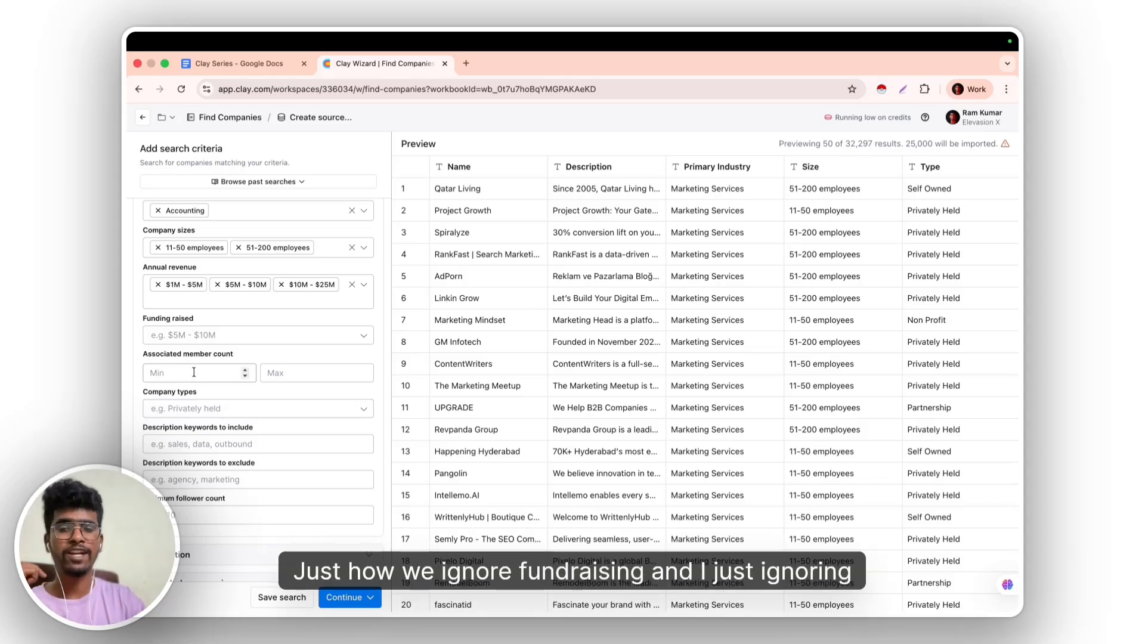
scroll(190, 376, "down", 1)
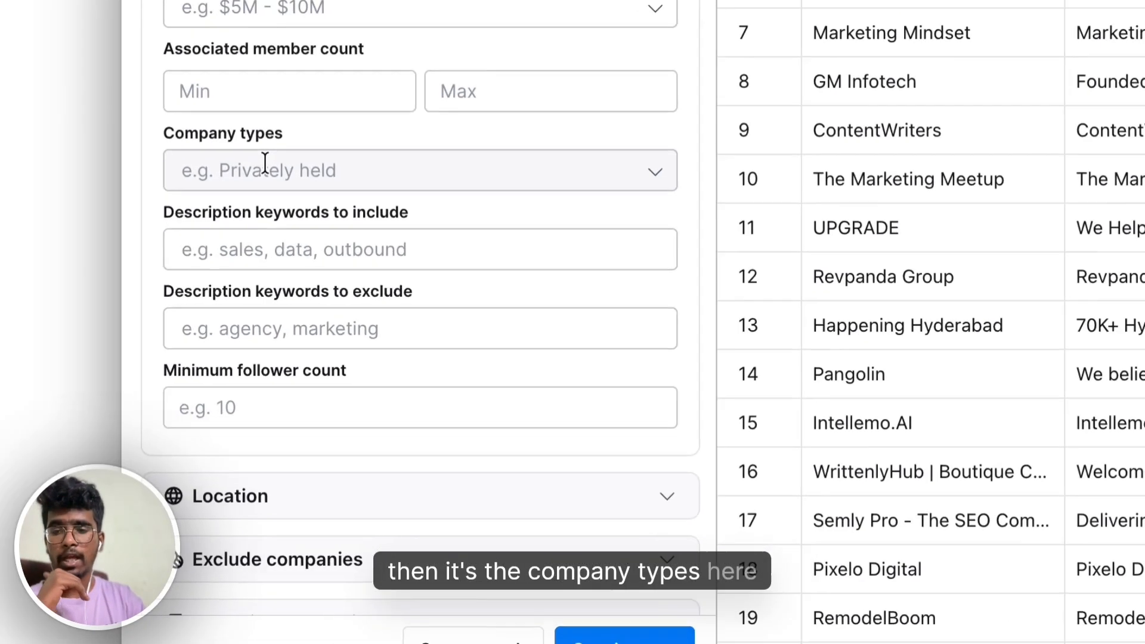
left_click(188, 379)
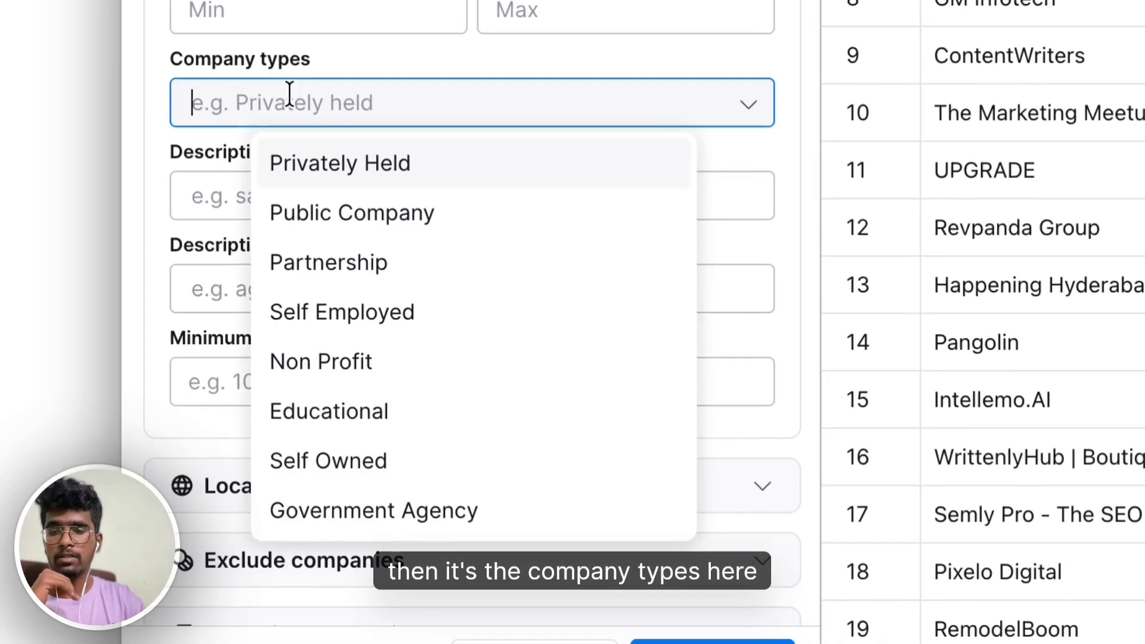
left_click(328, 154)
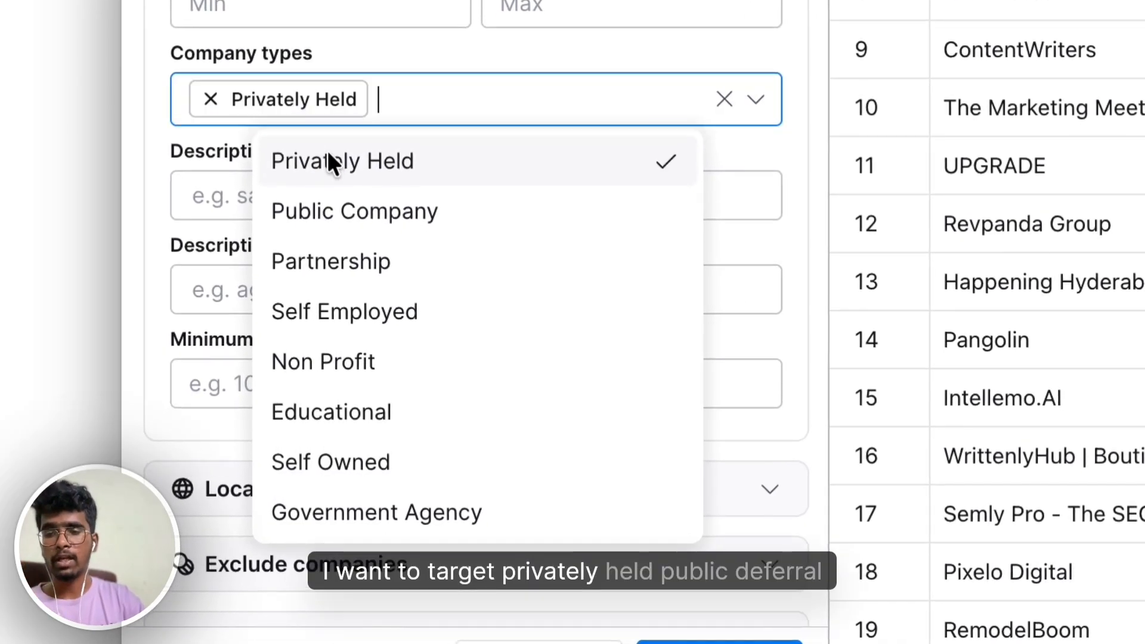
left_click(343, 203)
left_click(347, 261)
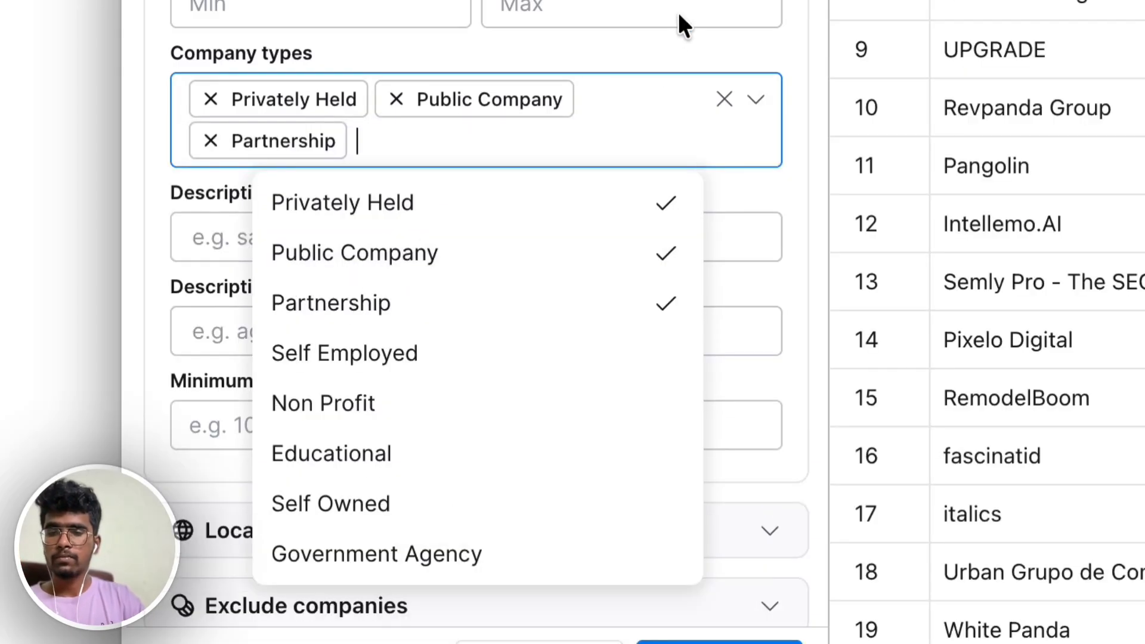
left_click(678, 31)
Add "ads" as a description keyword to include in the company search
scroll(445, 157, "down", 3)
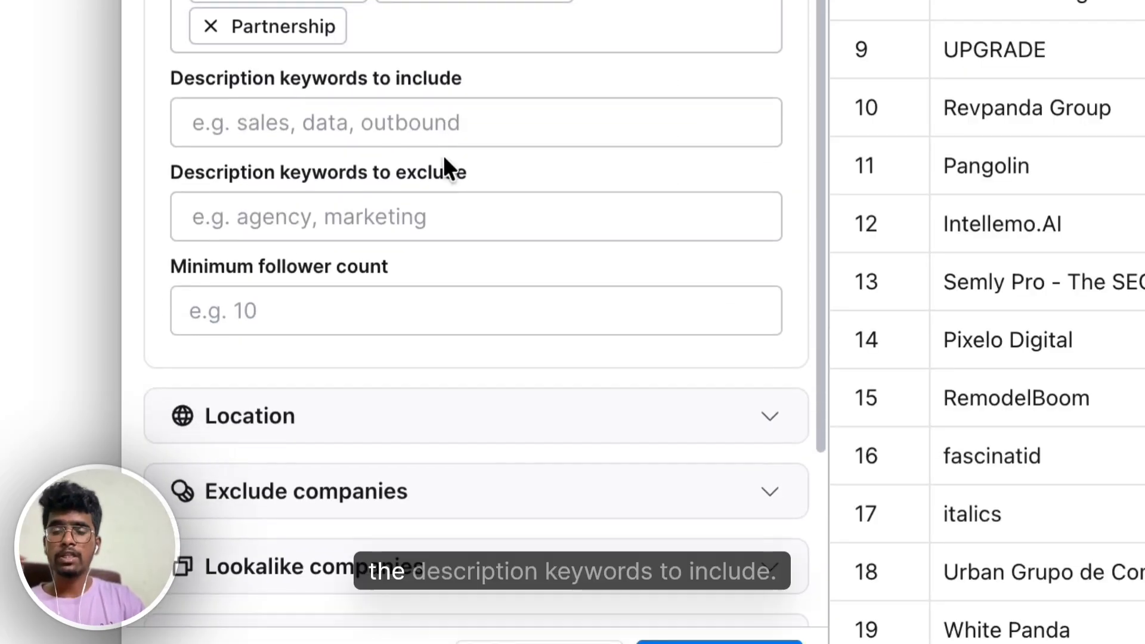
left_click(448, 109)
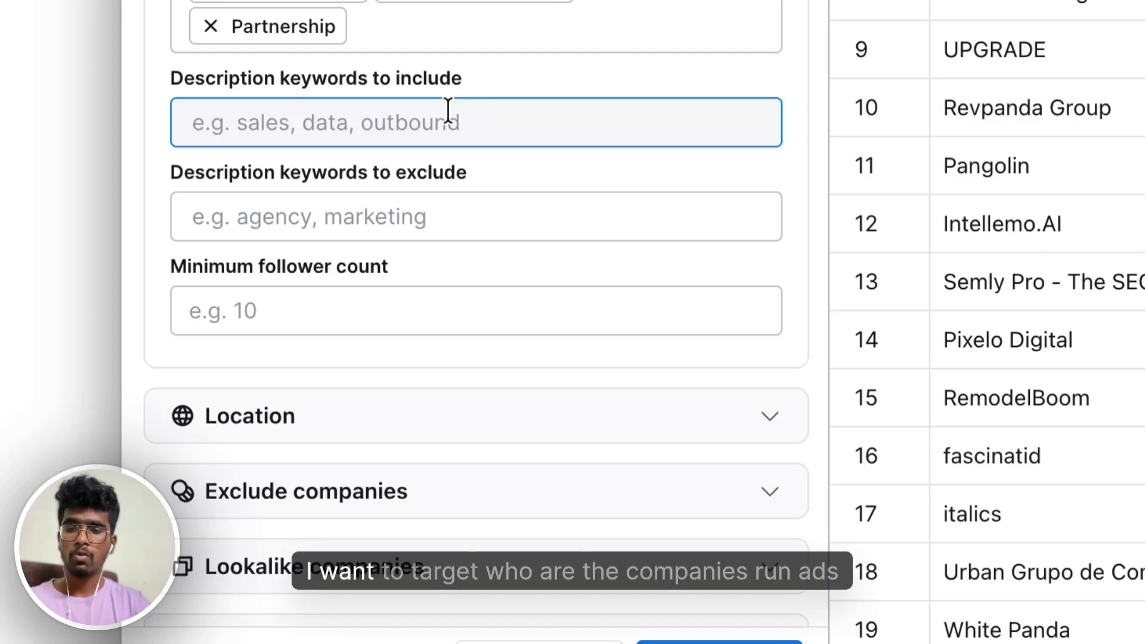
type("ads")
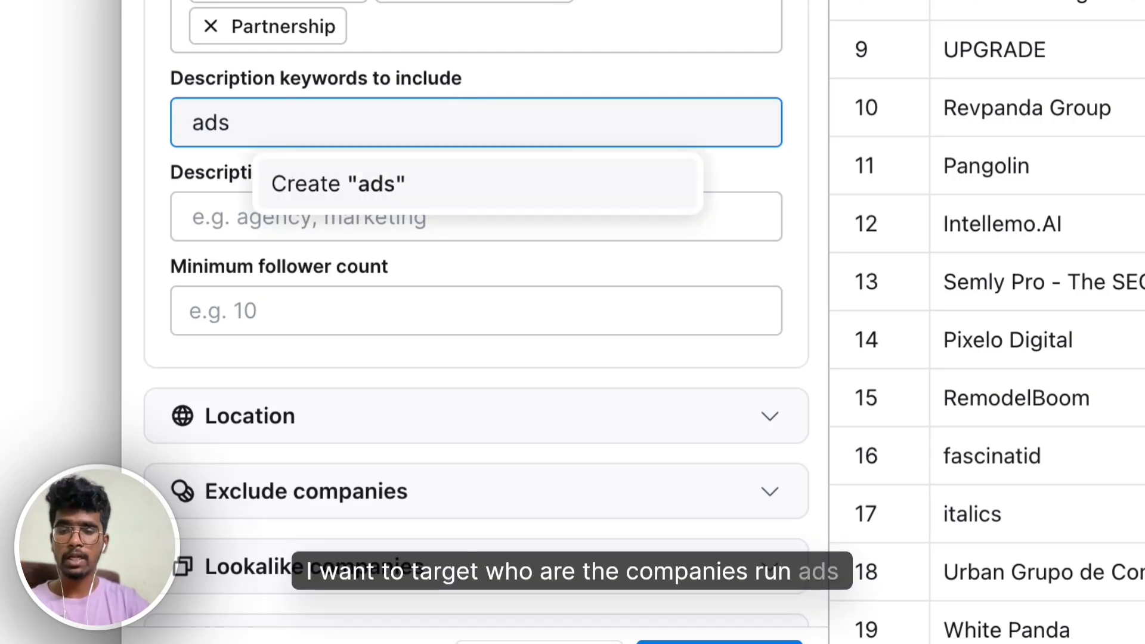
left_click(484, 184)
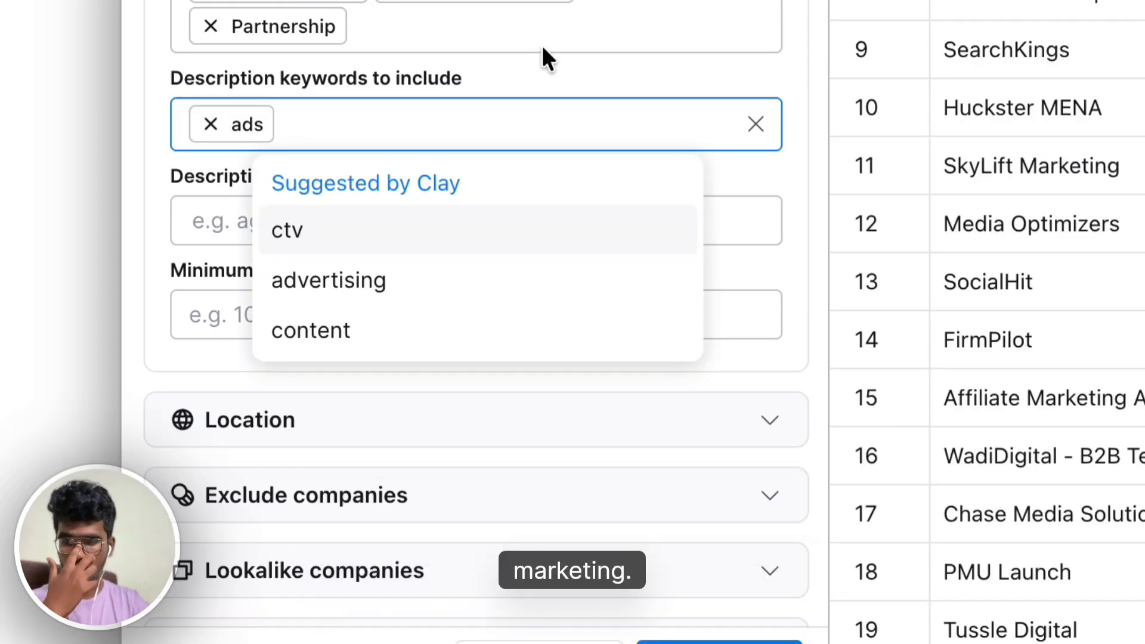
left_click(507, 65)
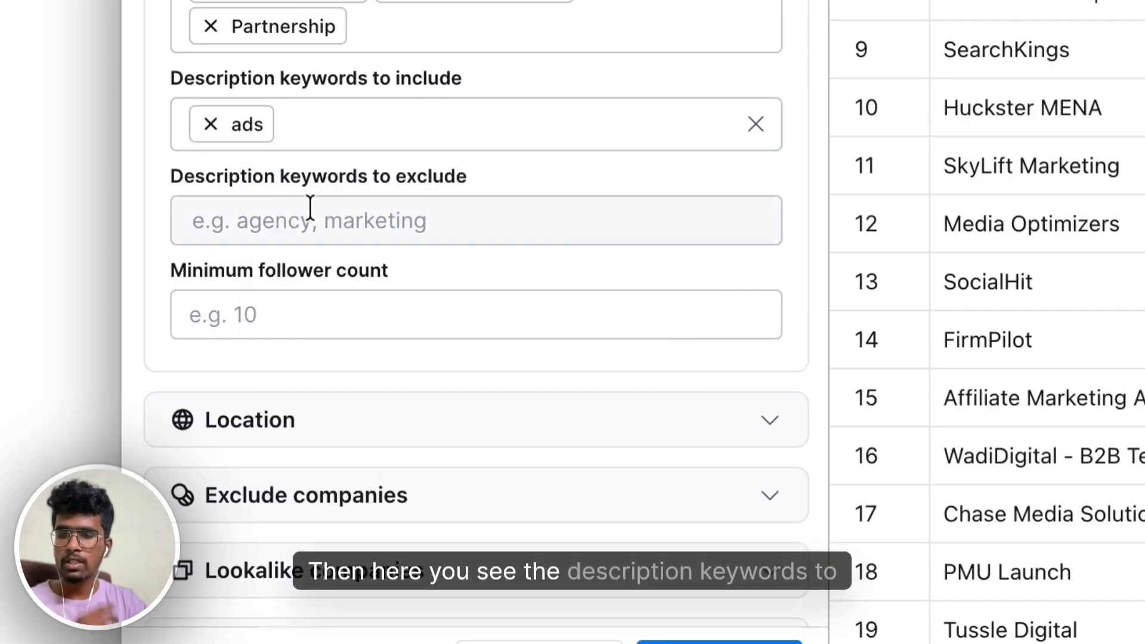
Add "lead generation" as a description keyword to exclude from the company search
left_click(310, 209)
type("le")
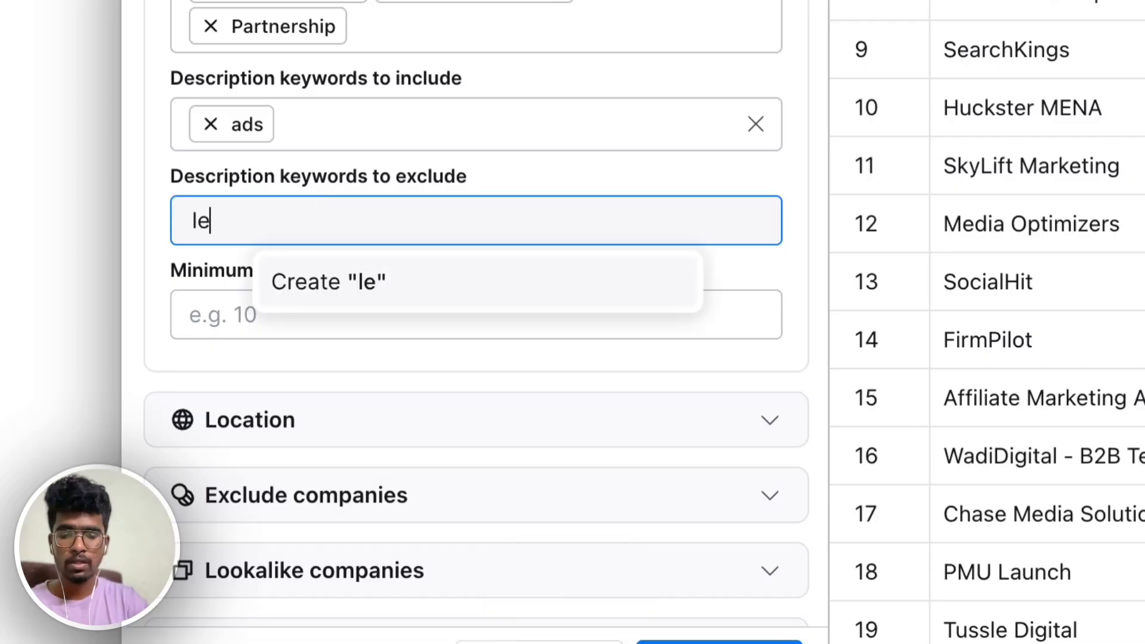
type("ad gener")
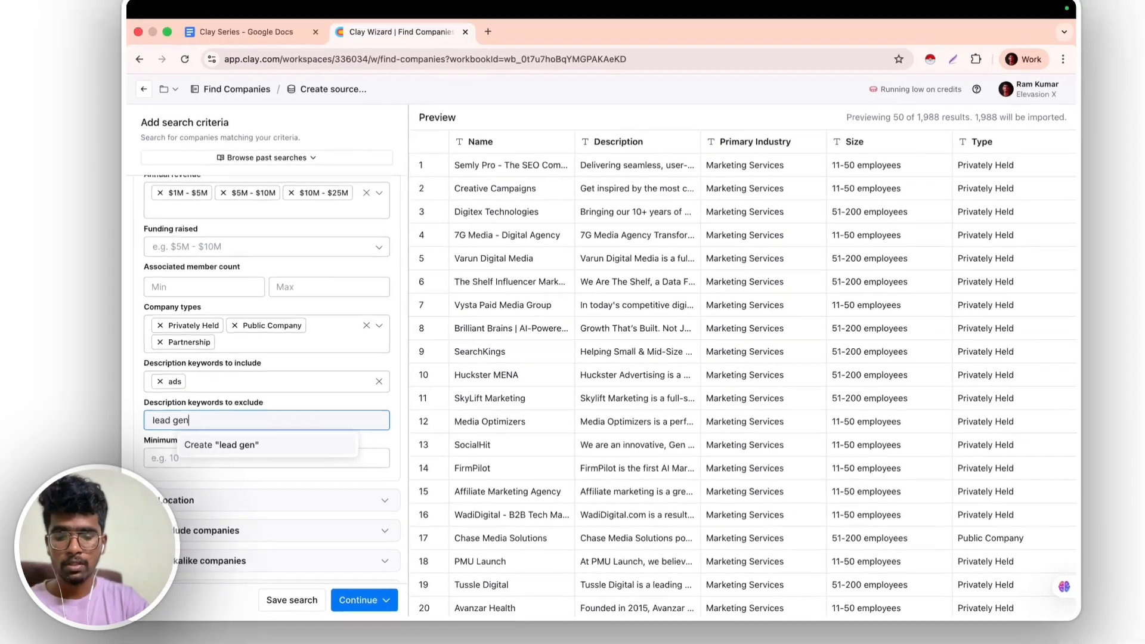
type("ati")
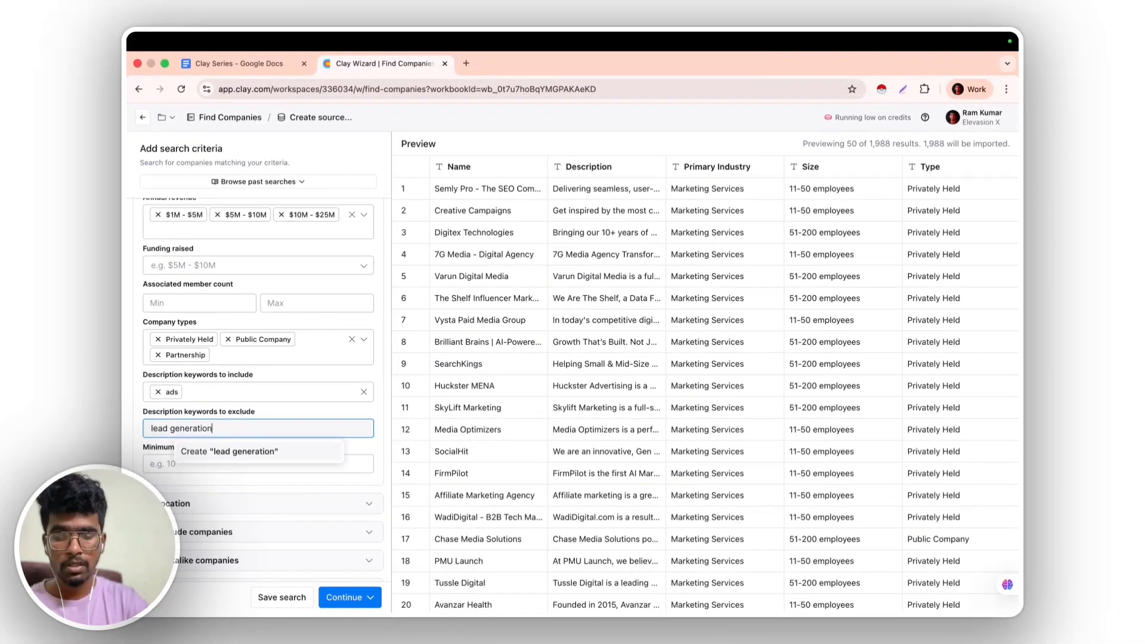
type("on")
key("Return")
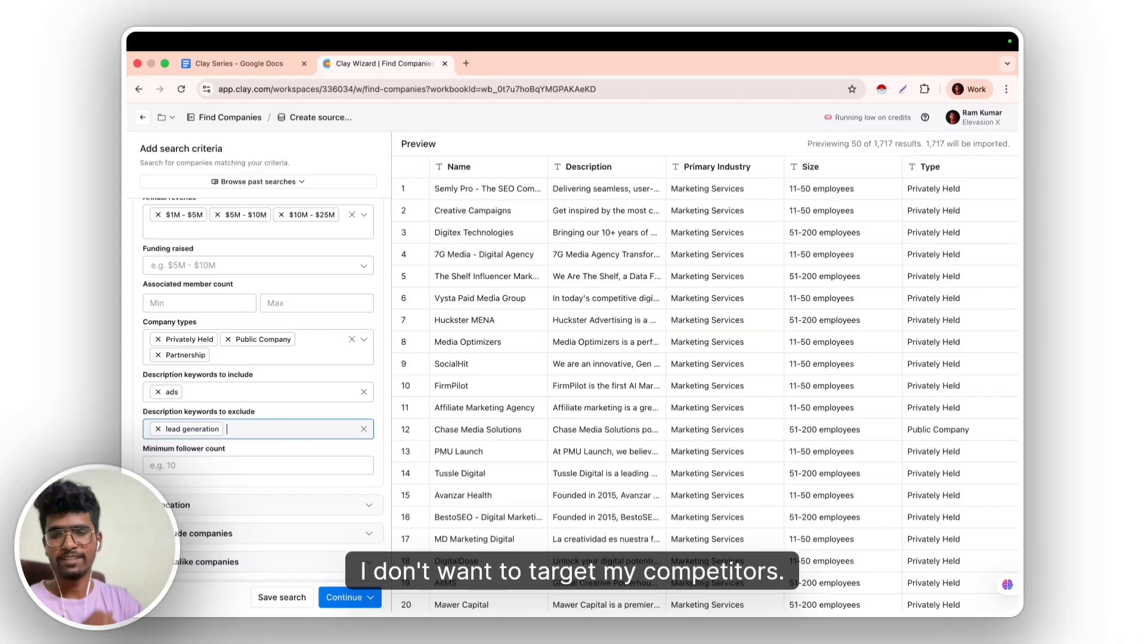
Collapse the company attributes and add United States to the location filter's countries to include
scroll(166, 437, "down", 2)
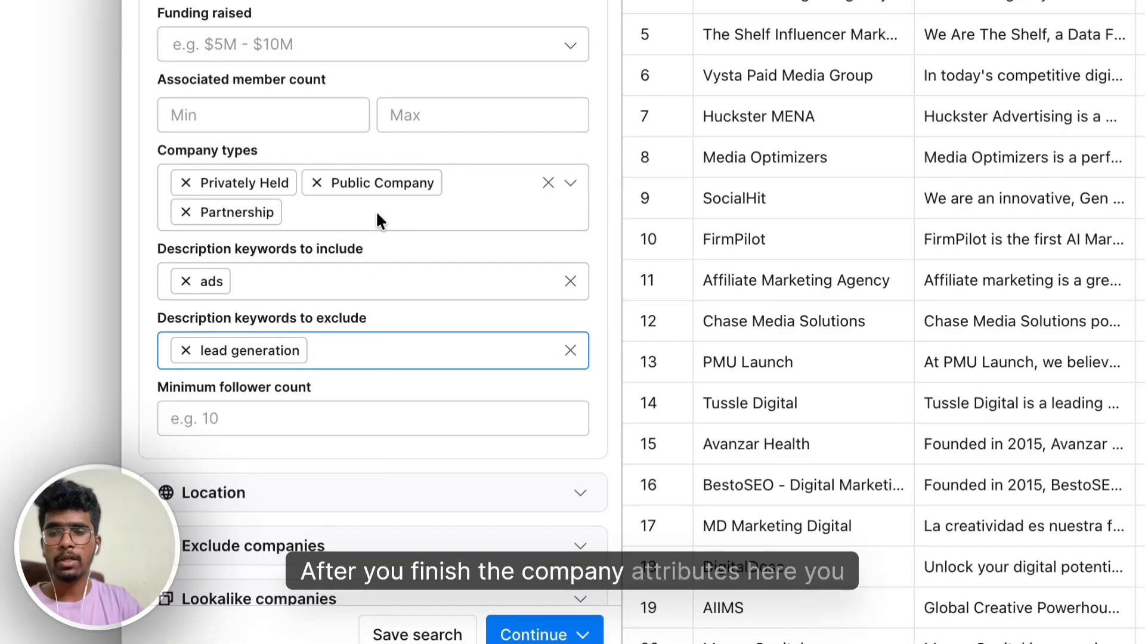
scroll(378, 220, "down", 1)
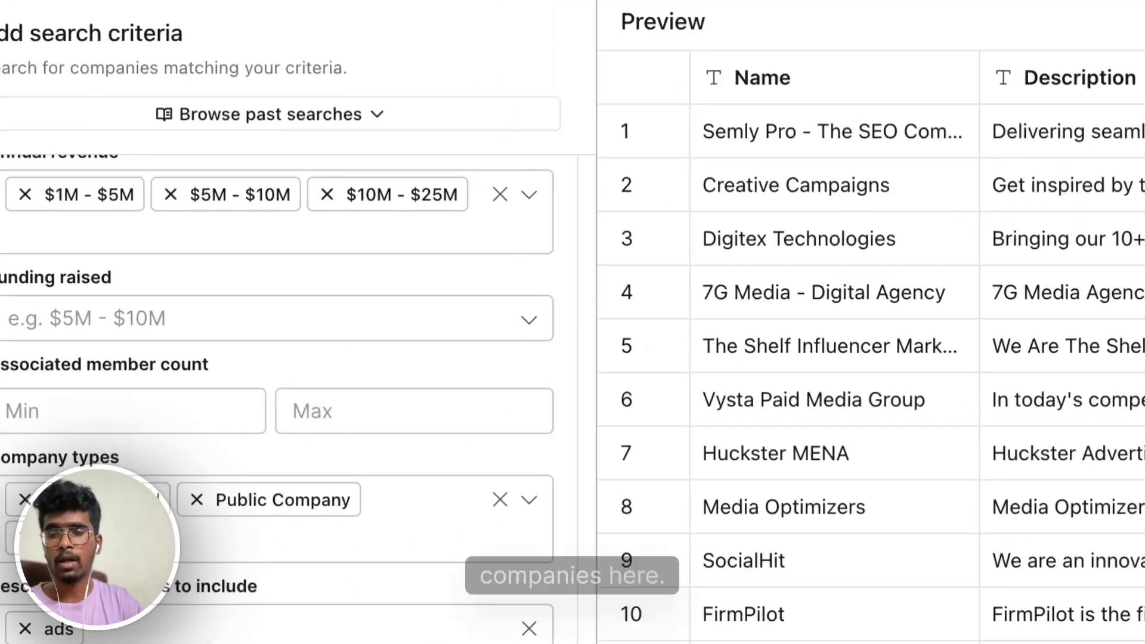
scroll(692, 389, "up", 2)
scroll(697, 385, "up", 4)
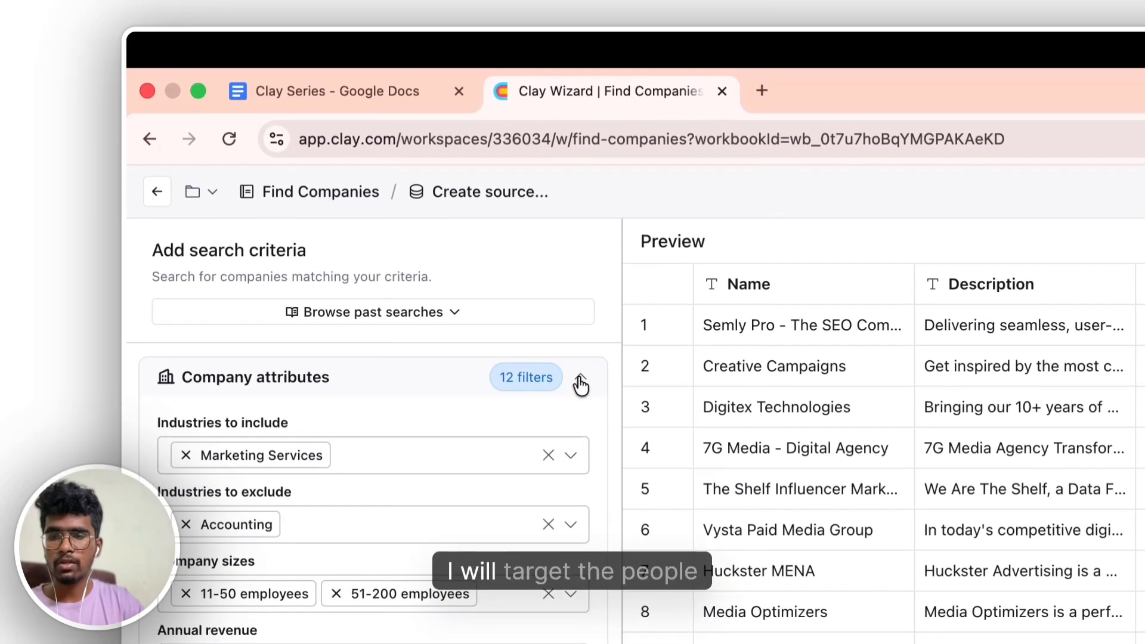
left_click(582, 379)
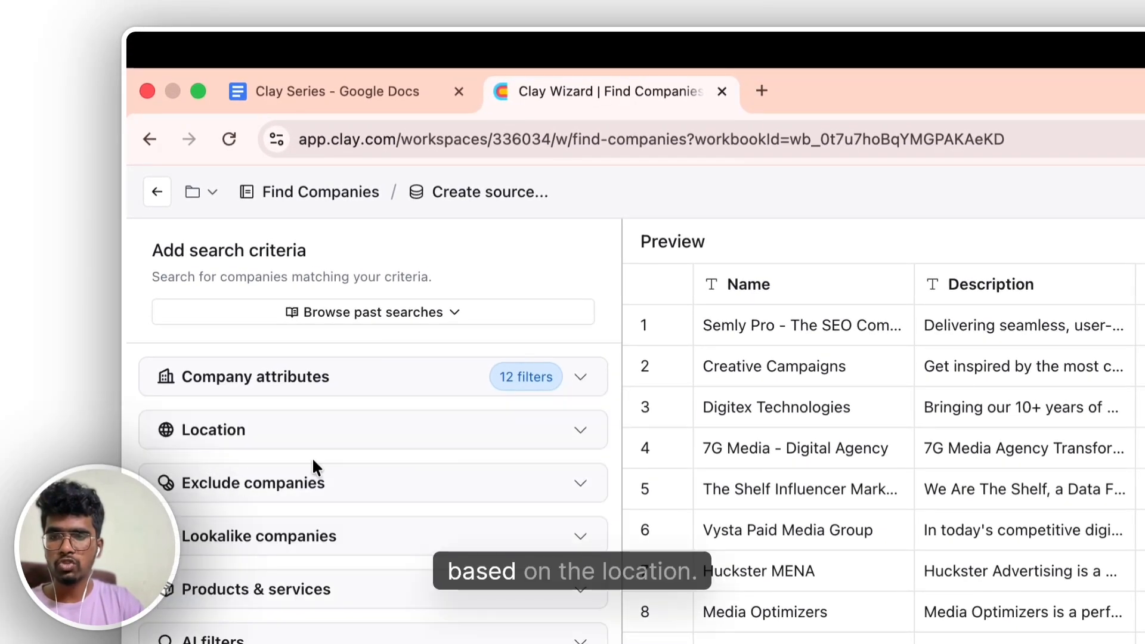
left_click(587, 432)
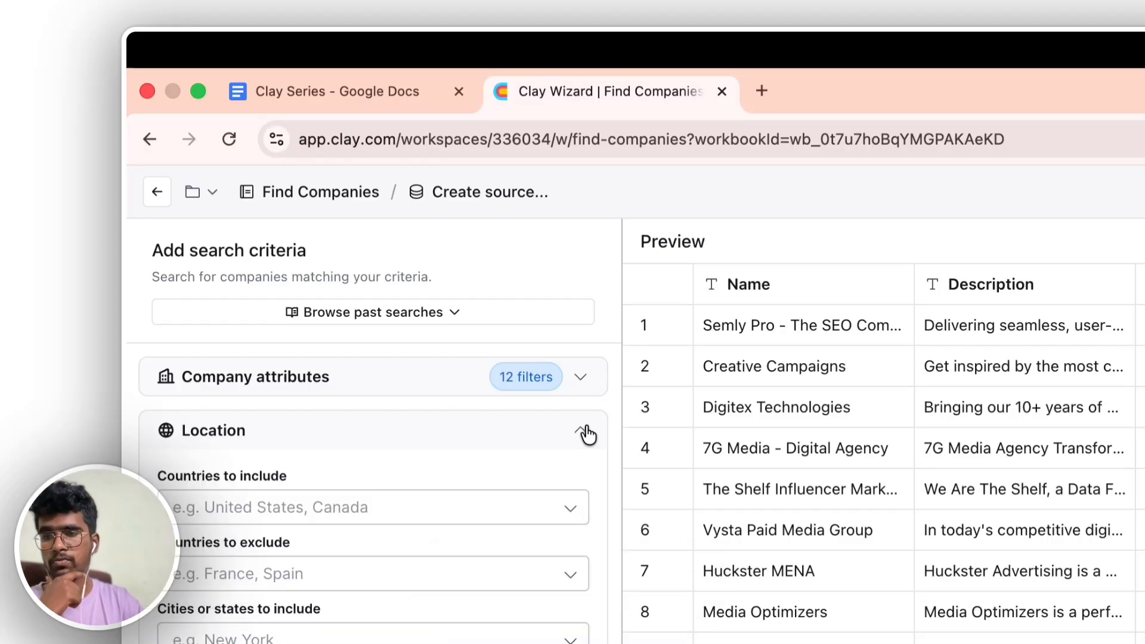
left_click(260, 510)
type("uni")
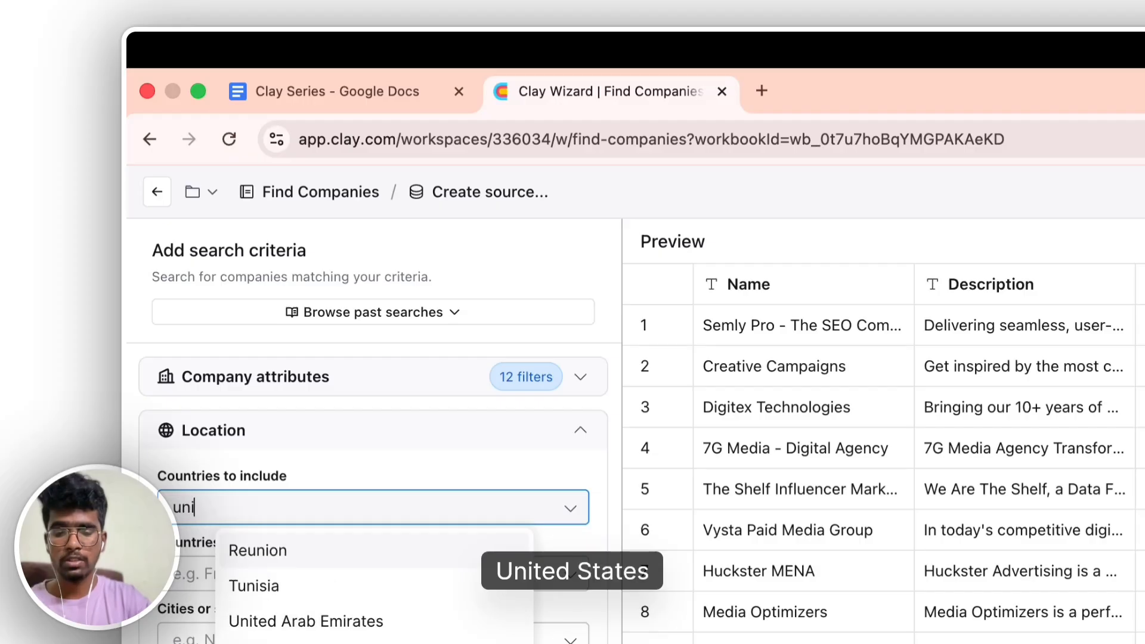
type("te")
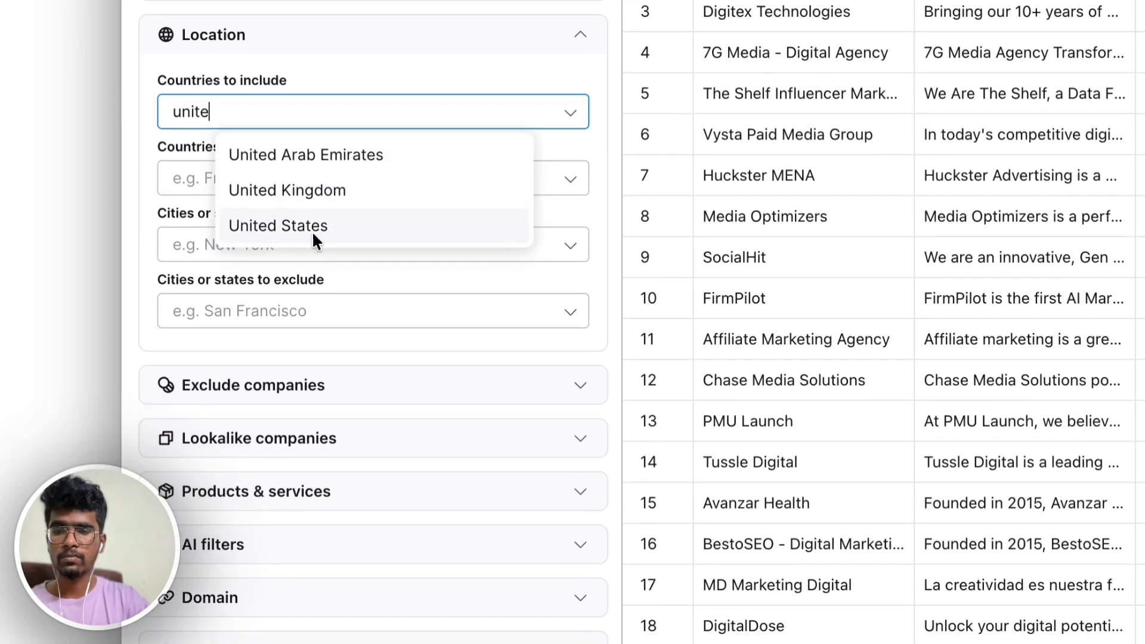
left_click(312, 620)
Add United Kingdom as a second country to include in the location filter
type("ubited")
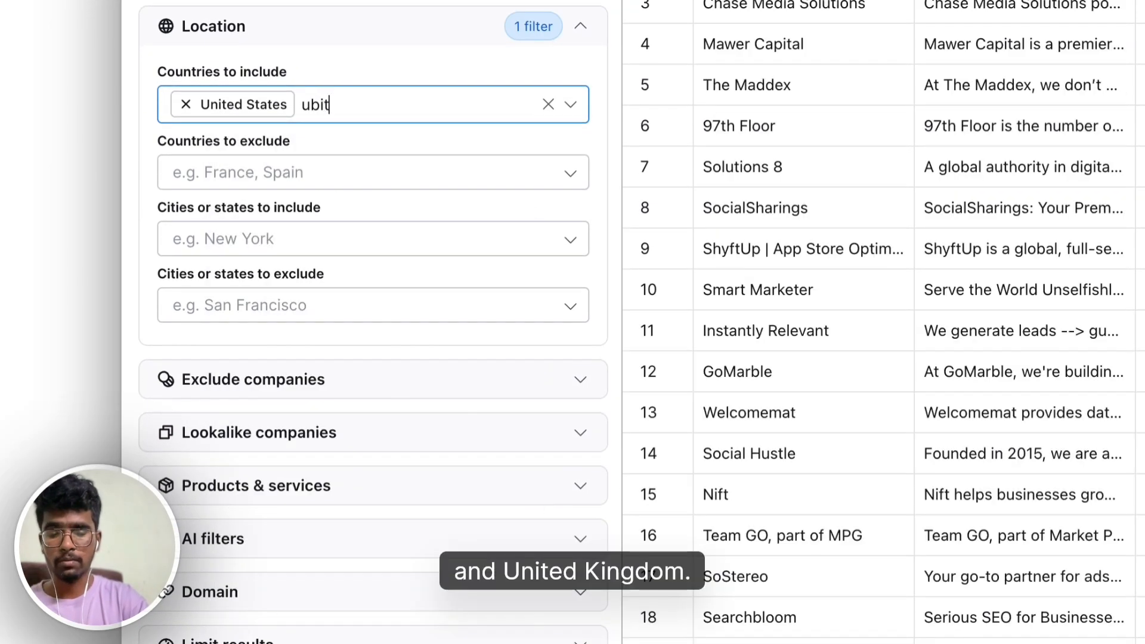
key("BackSpace")
key("BackSpace")
key("BackSpace")
key("BackSpace")
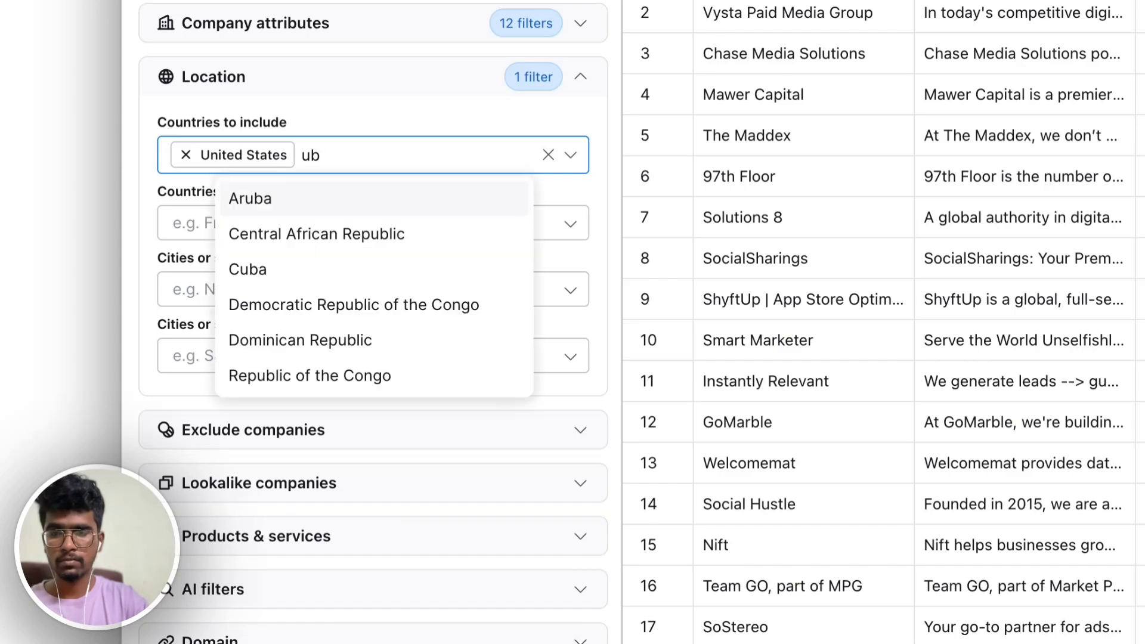
type("ni")
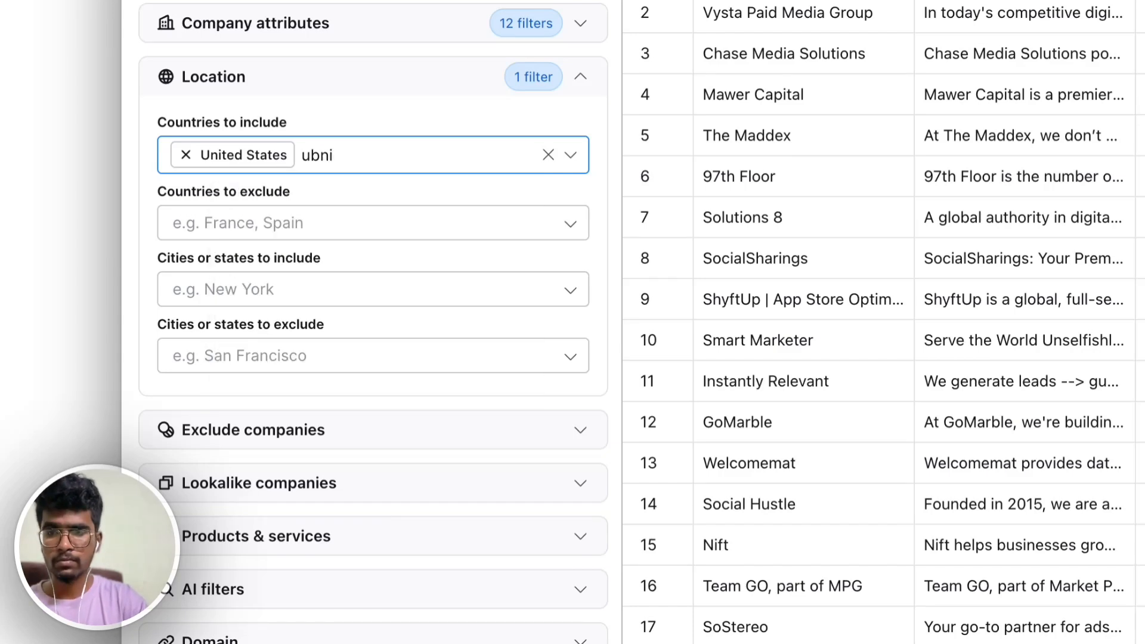
key("BackSpace")
key("BackSpace")
key("BackSpace")
type("b")
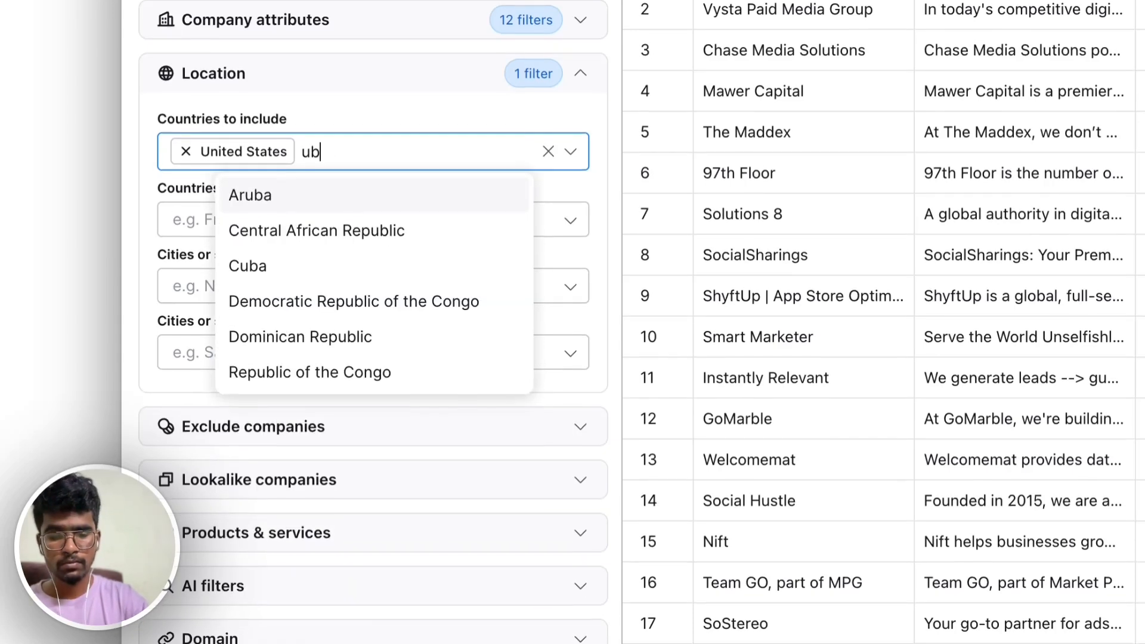
key("BackSpace")
type("nited")
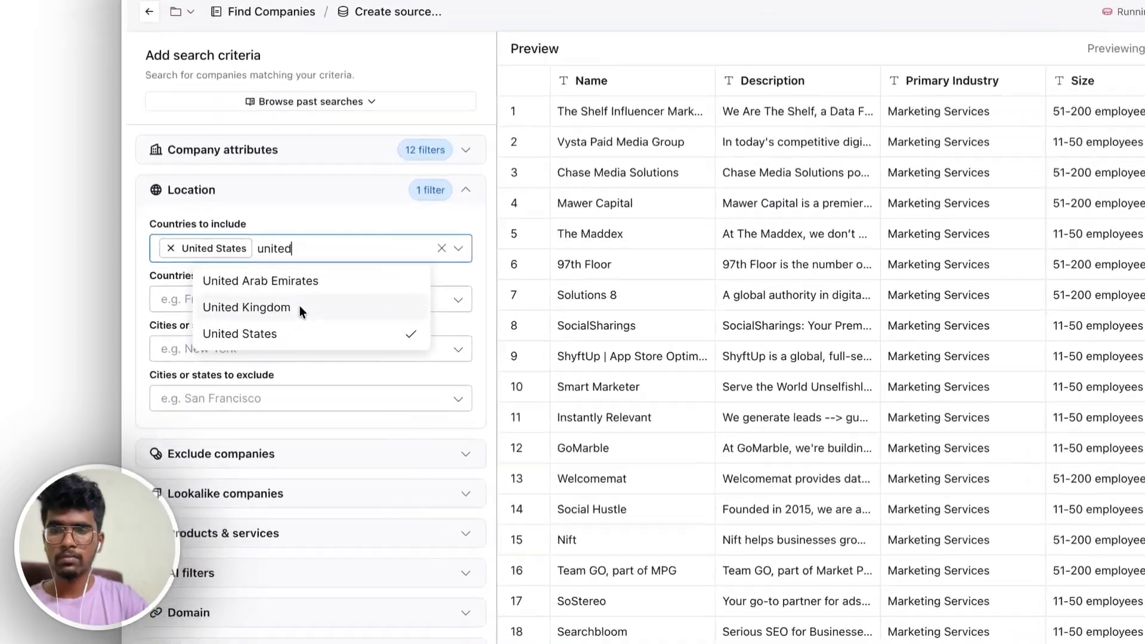
left_click(355, 183)
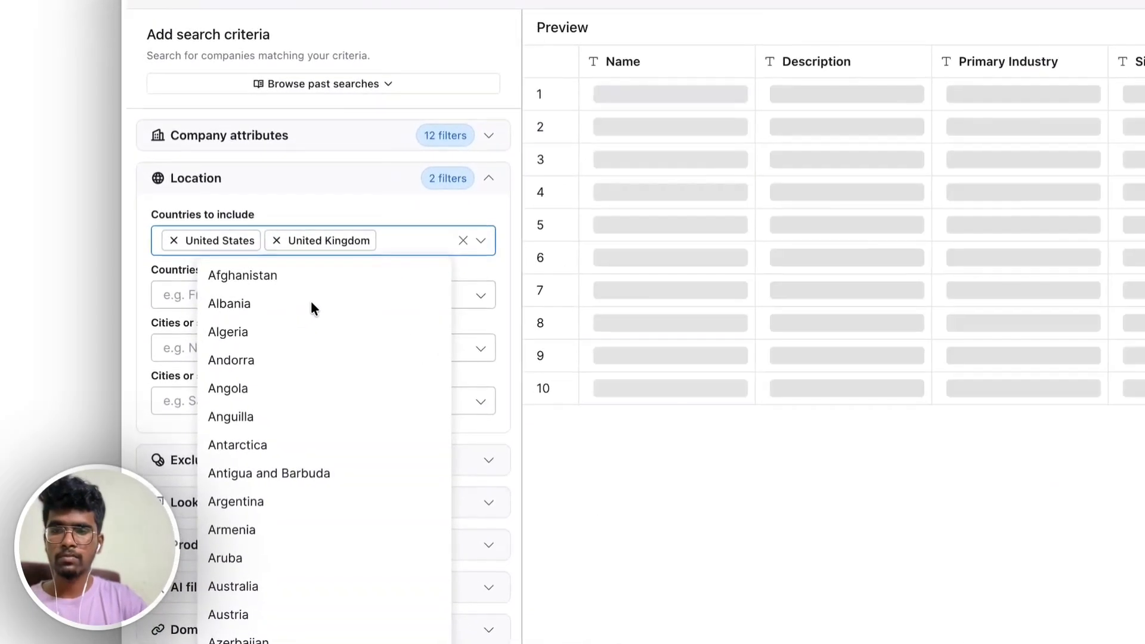
left_click(348, 213)
Add Afghanistan to the countries to exclude and check the preview's result count
left_click(257, 295)
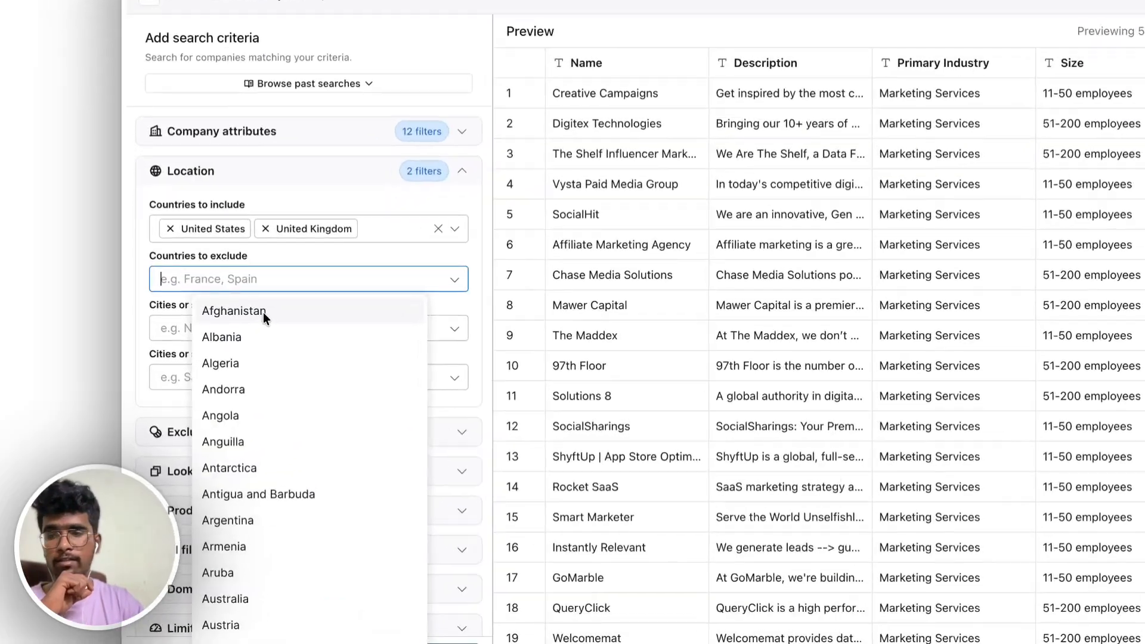
left_click(224, 346)
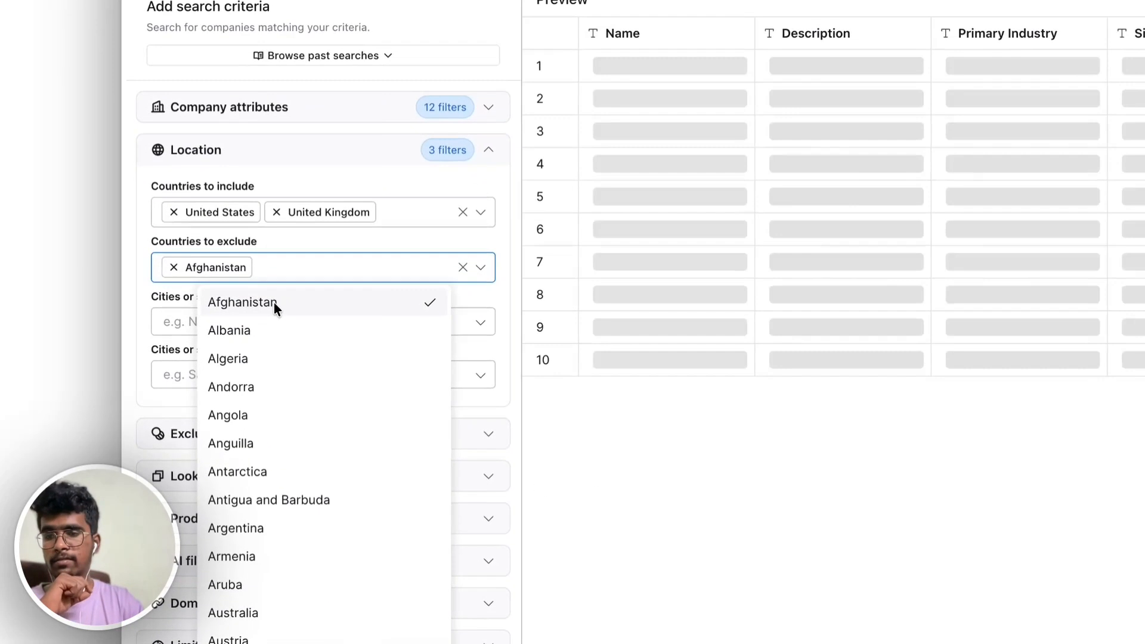
left_click(345, 240)
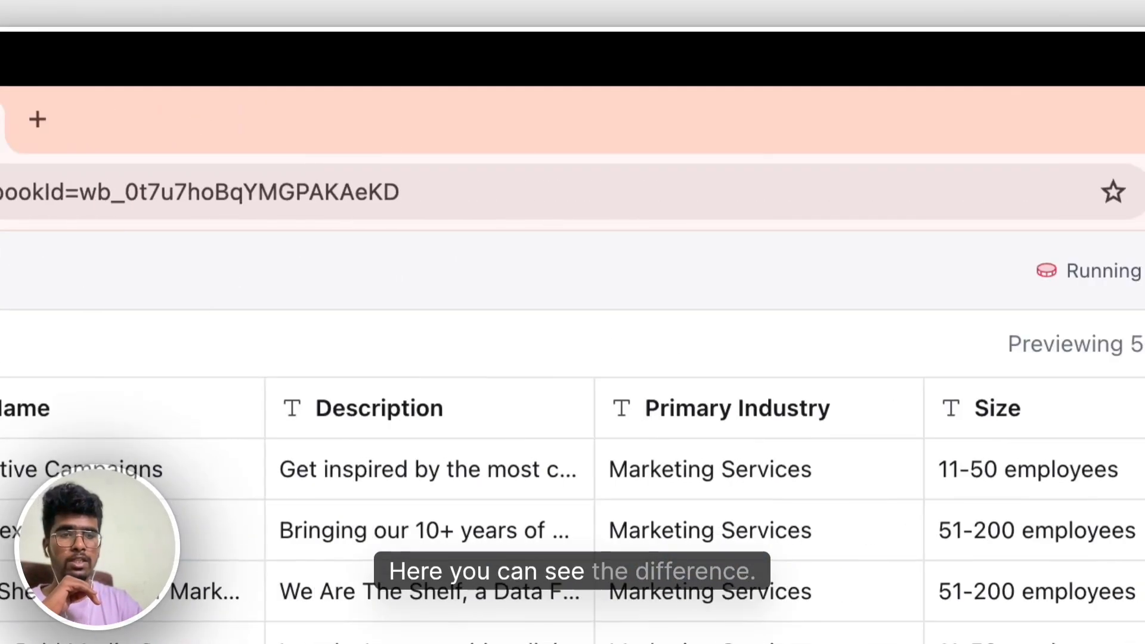
left_click_drag(808, 345, 830, 348)
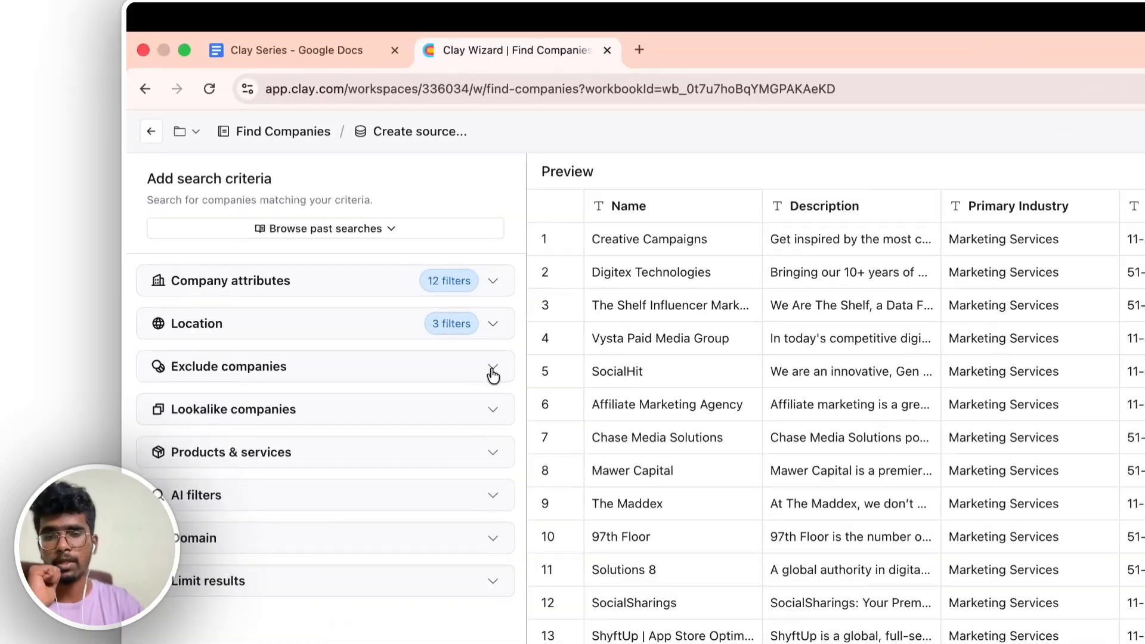
Add an empty exclusion source to review its options, and view the Lookalike companies filter
left_click(369, 276)
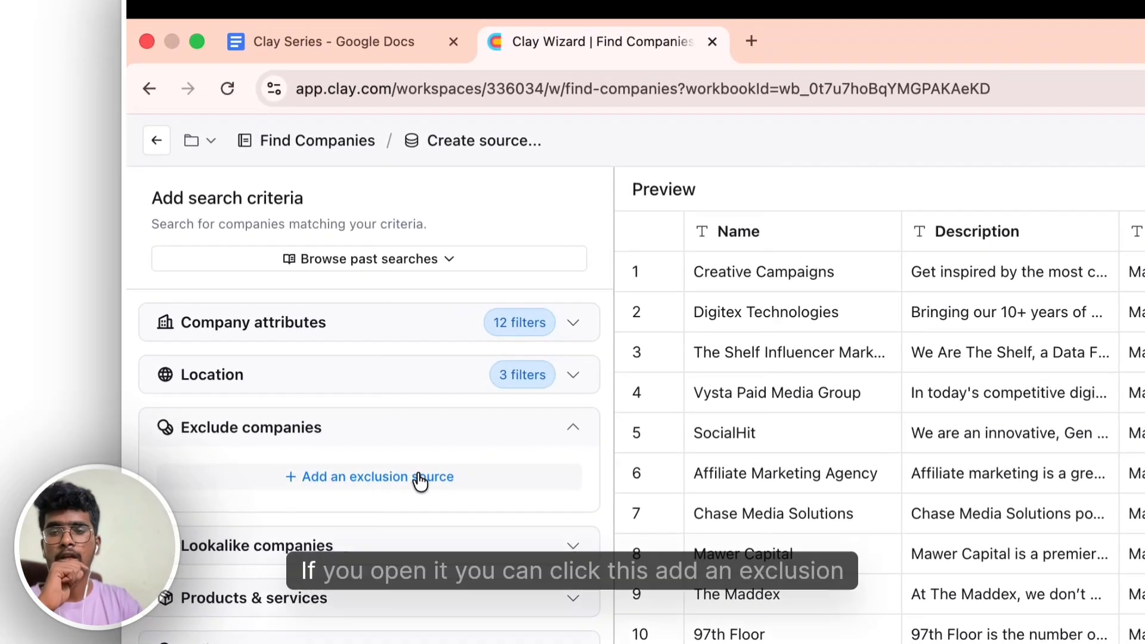
left_click(385, 481)
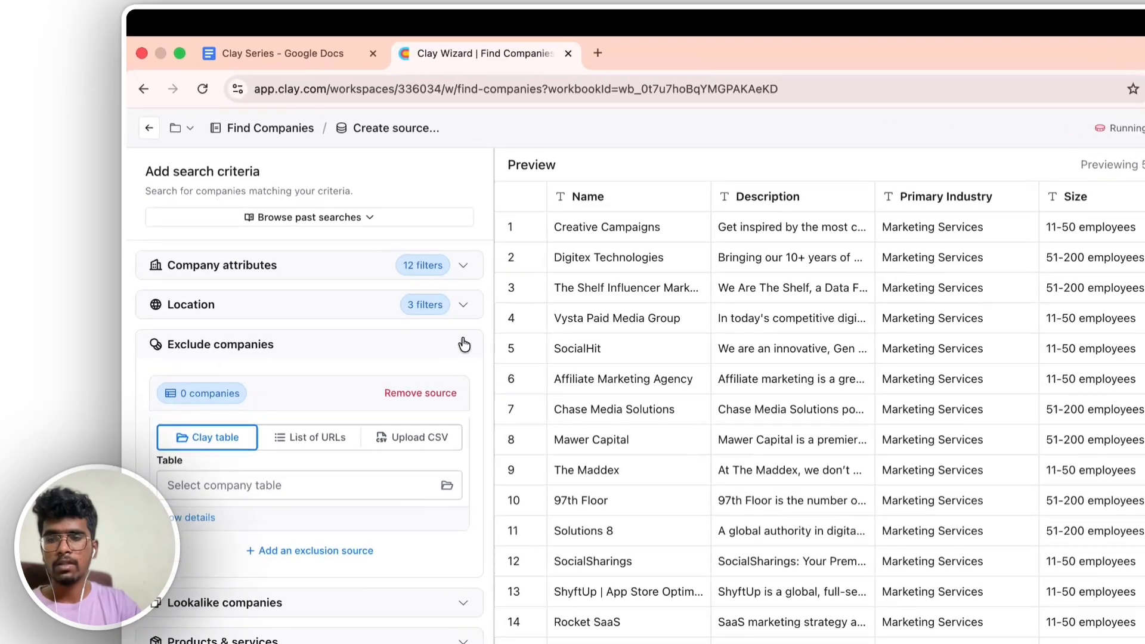
left_click(370, 271)
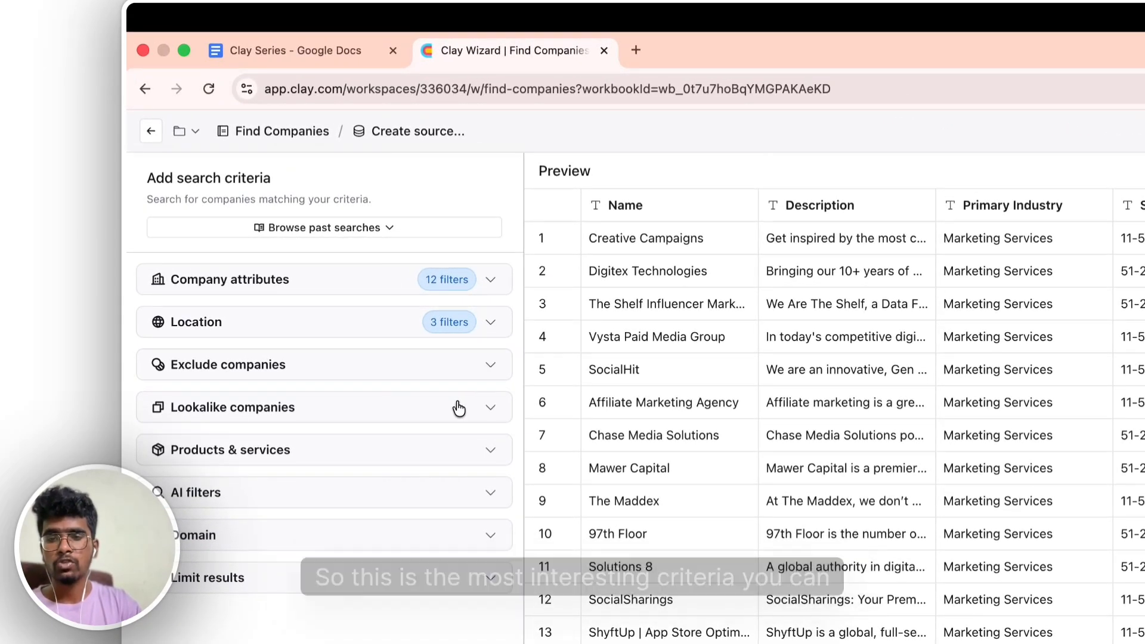
left_click(459, 408)
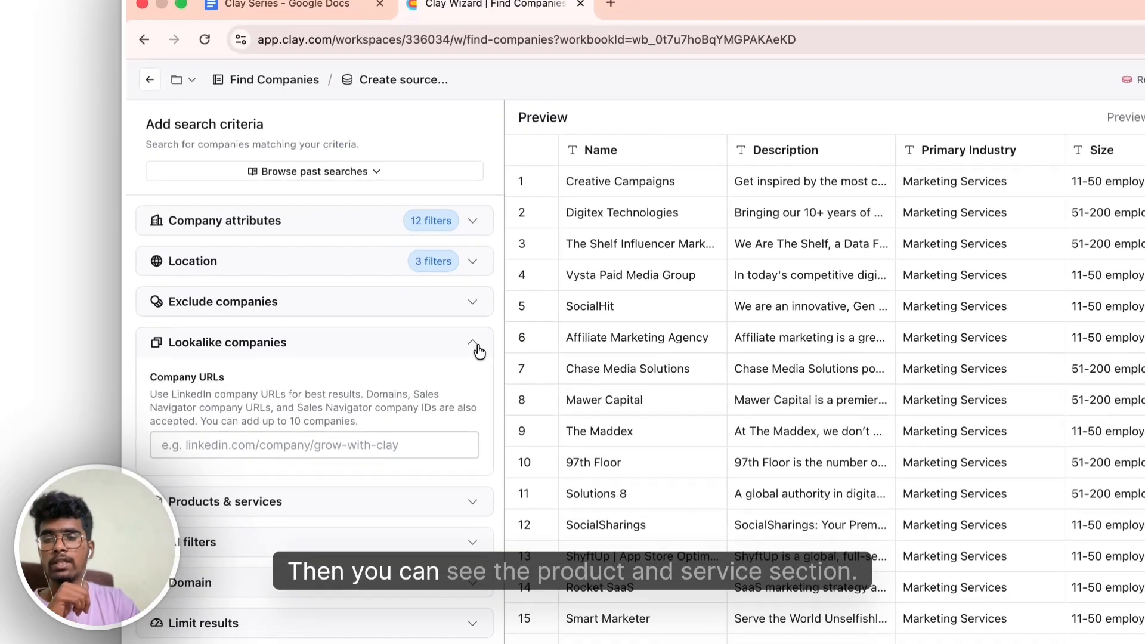
left_click(370, 301)
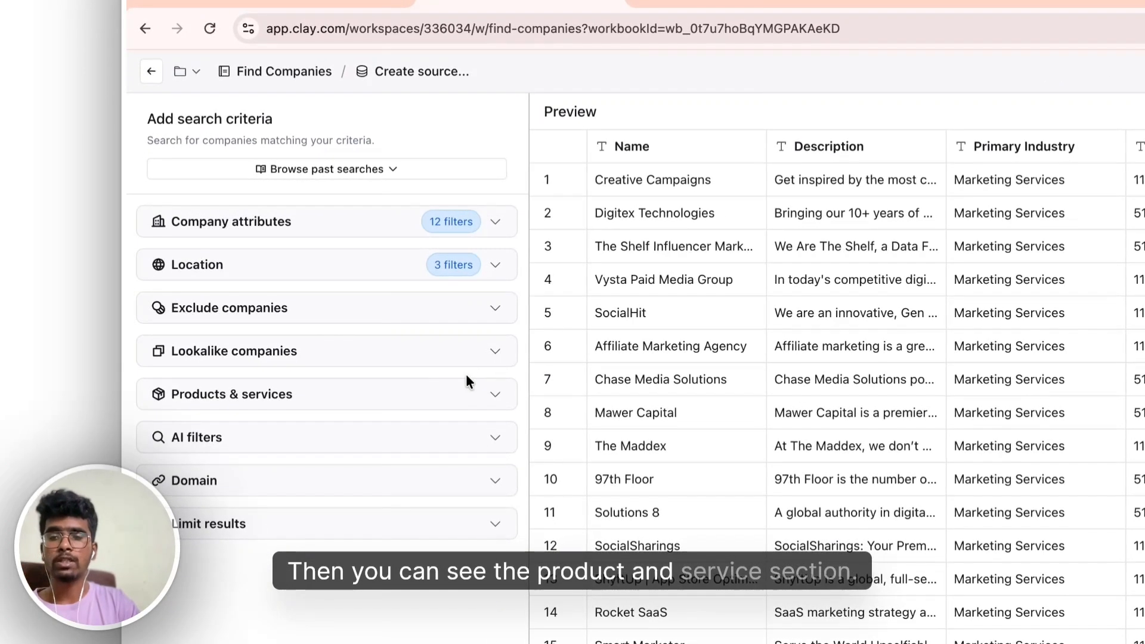
Describe the target companies' products and services as "marketing agency running ads"
left_click(467, 390)
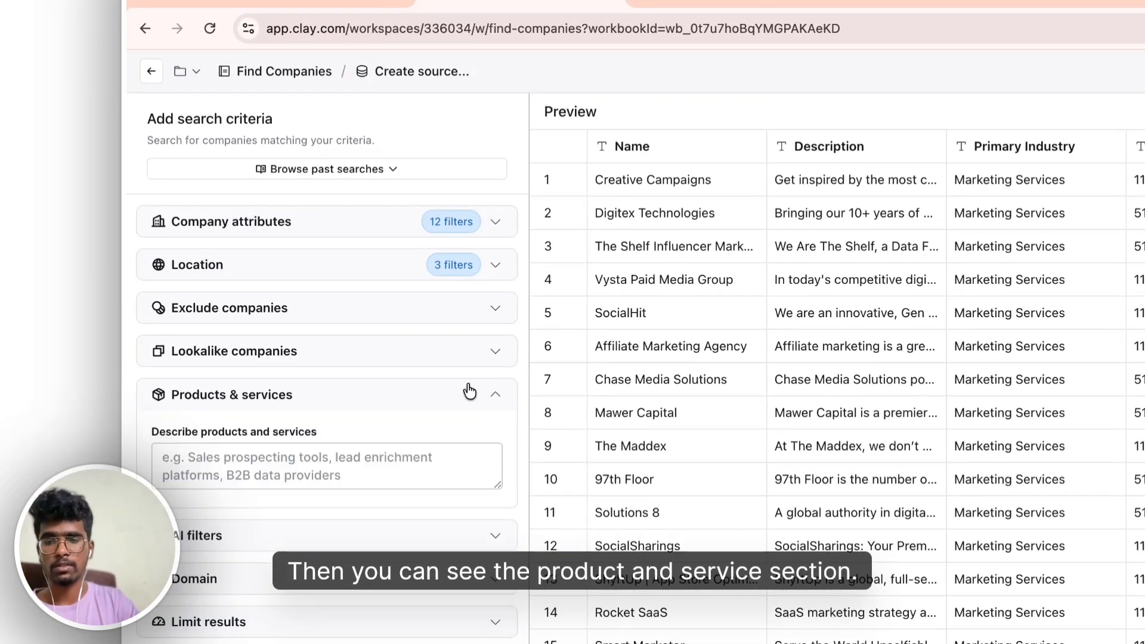
left_click(366, 456)
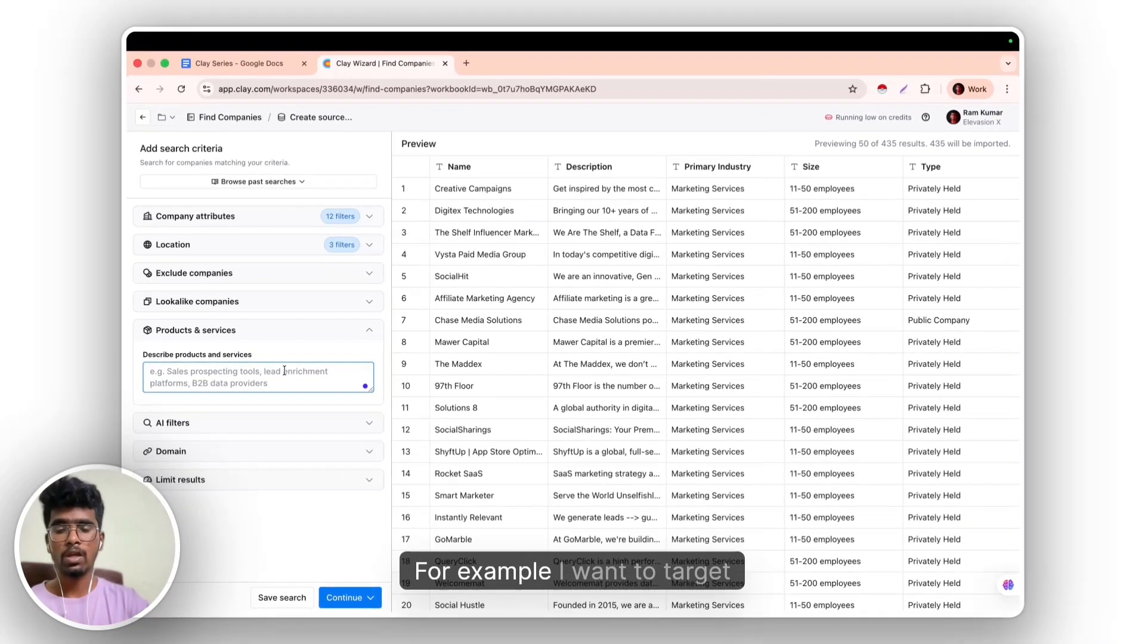
type("market")
type("ing")
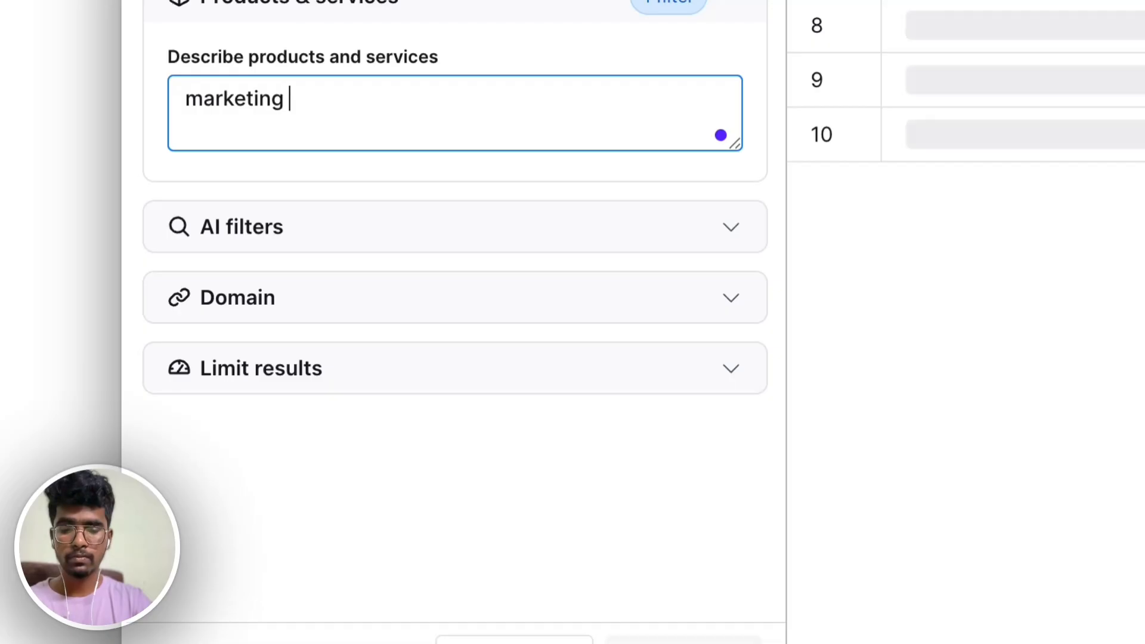
type(" running ads")
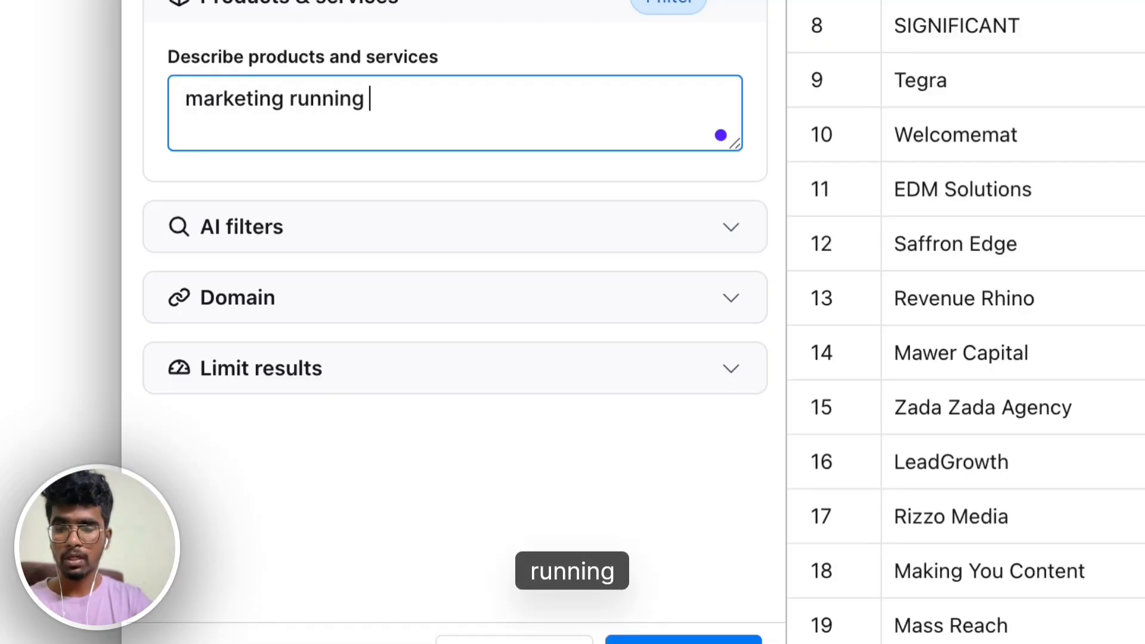
type("agency")
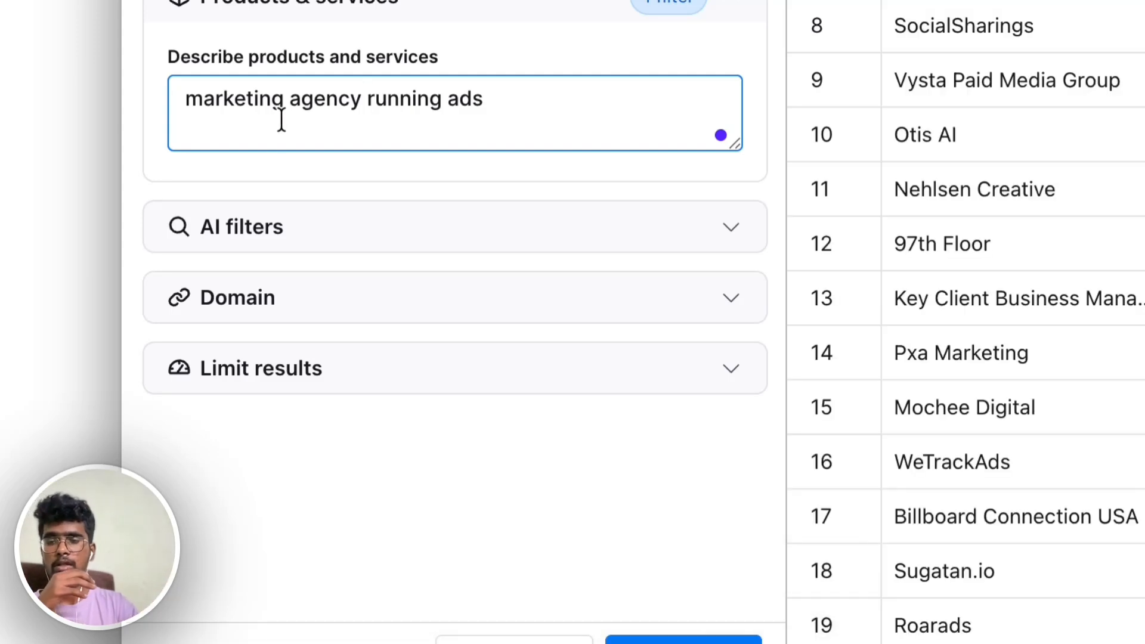
Examine the AI filters and the choices offered for industries to include
left_click(361, 247)
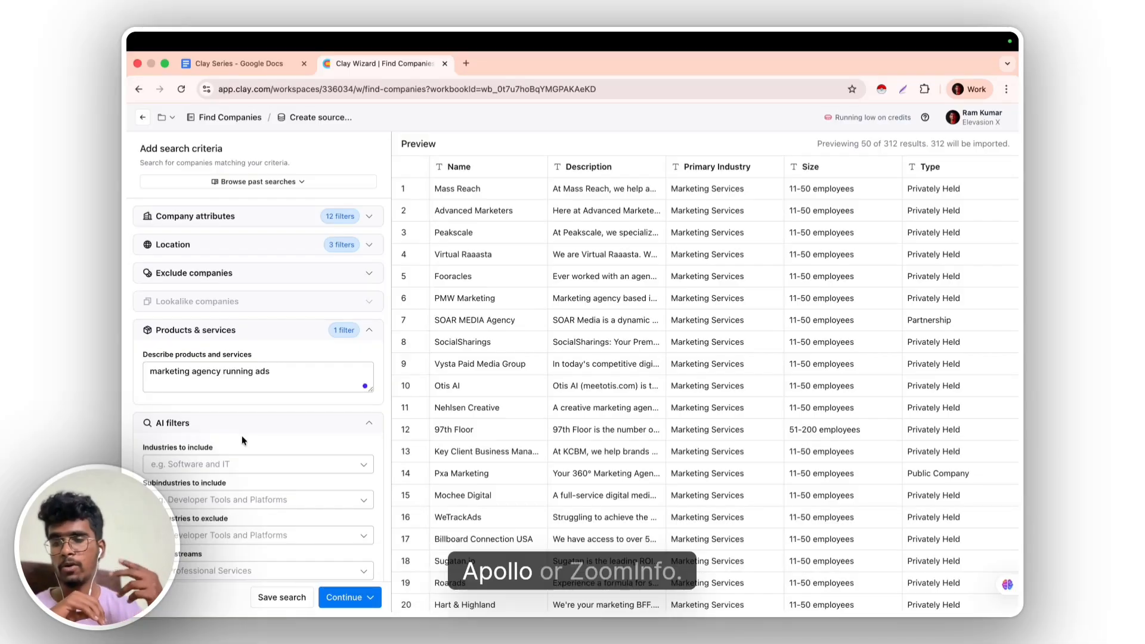
scroll(242, 439, "down", 3)
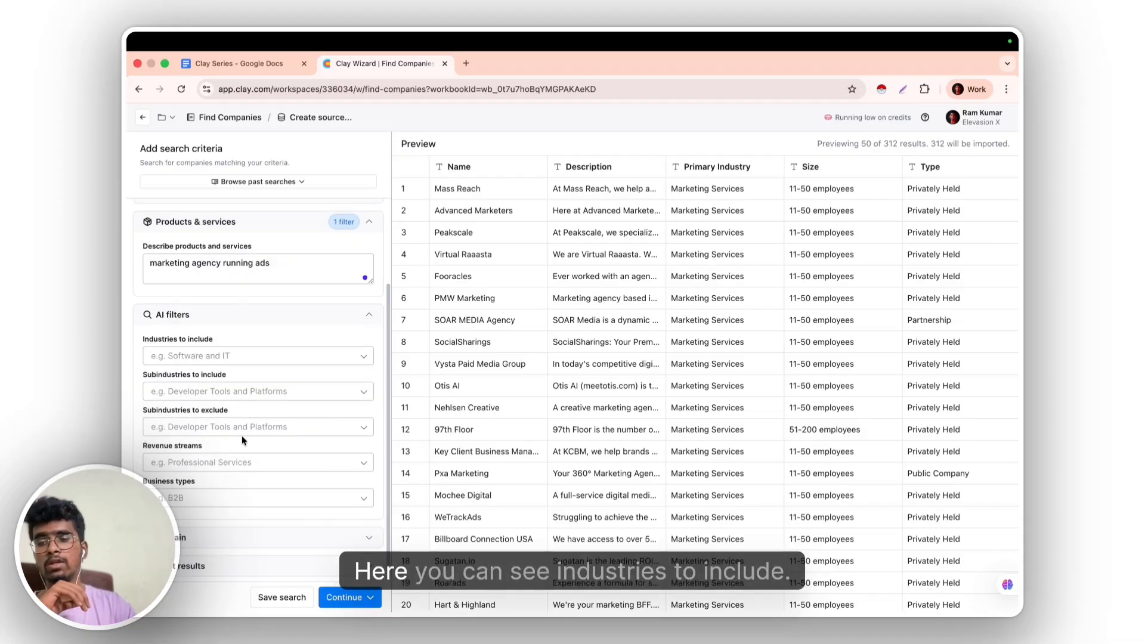
left_click(206, 355)
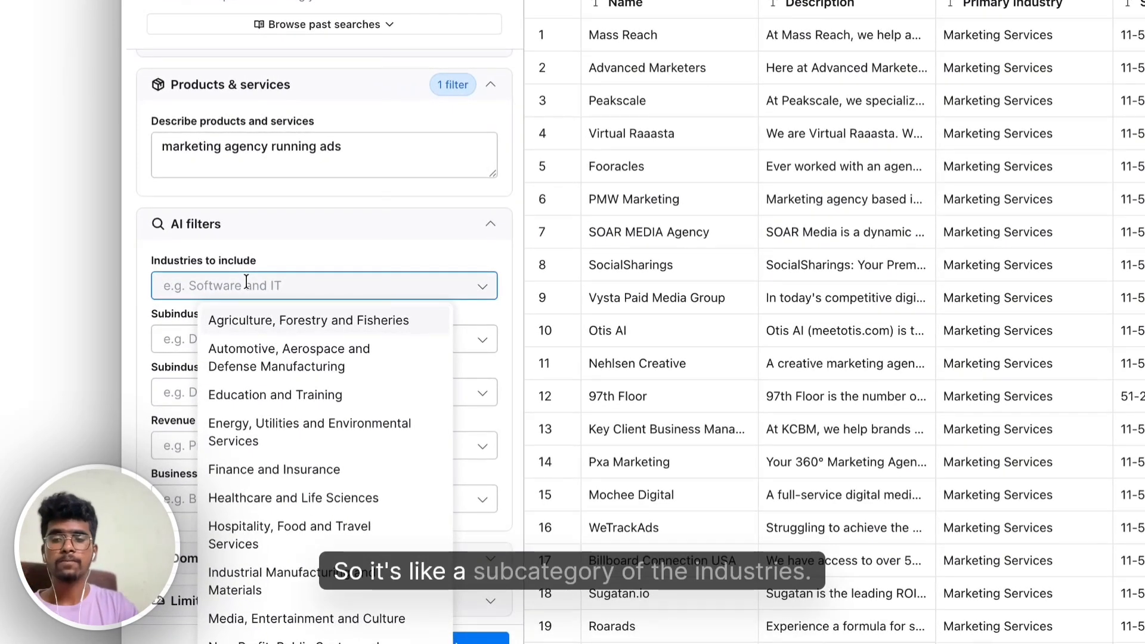
left_click(307, 260)
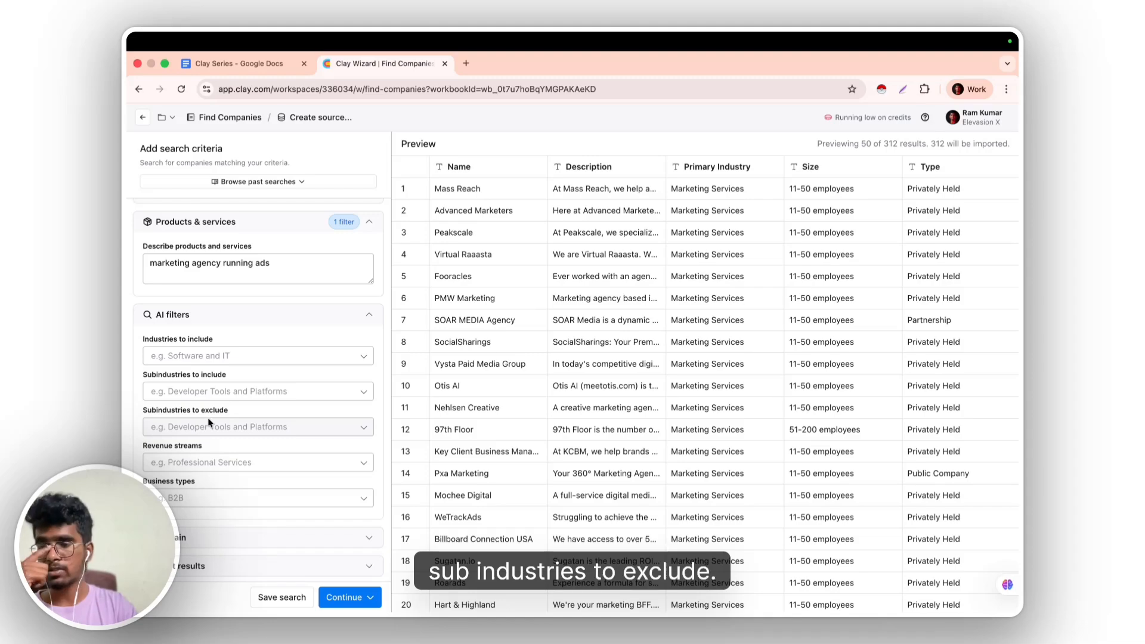
Examine the choices offered for revenue streams and business types in the AI filters, leaving both unset
scroll(208, 417, "down", 1)
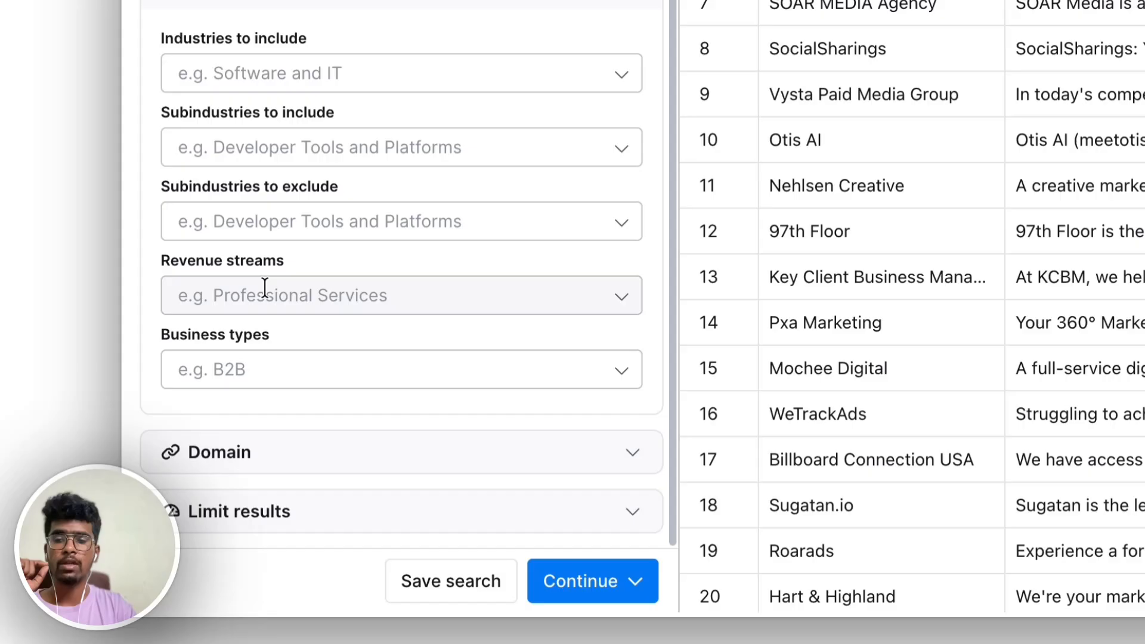
left_click(192, 458)
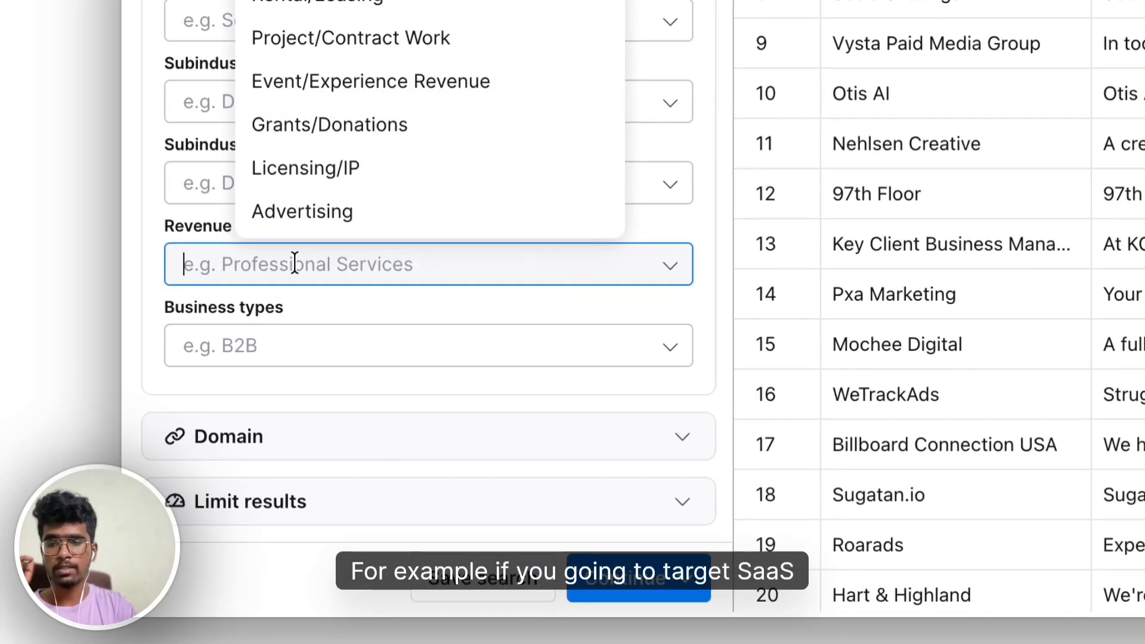
left_click(673, 221)
left_click(664, 274)
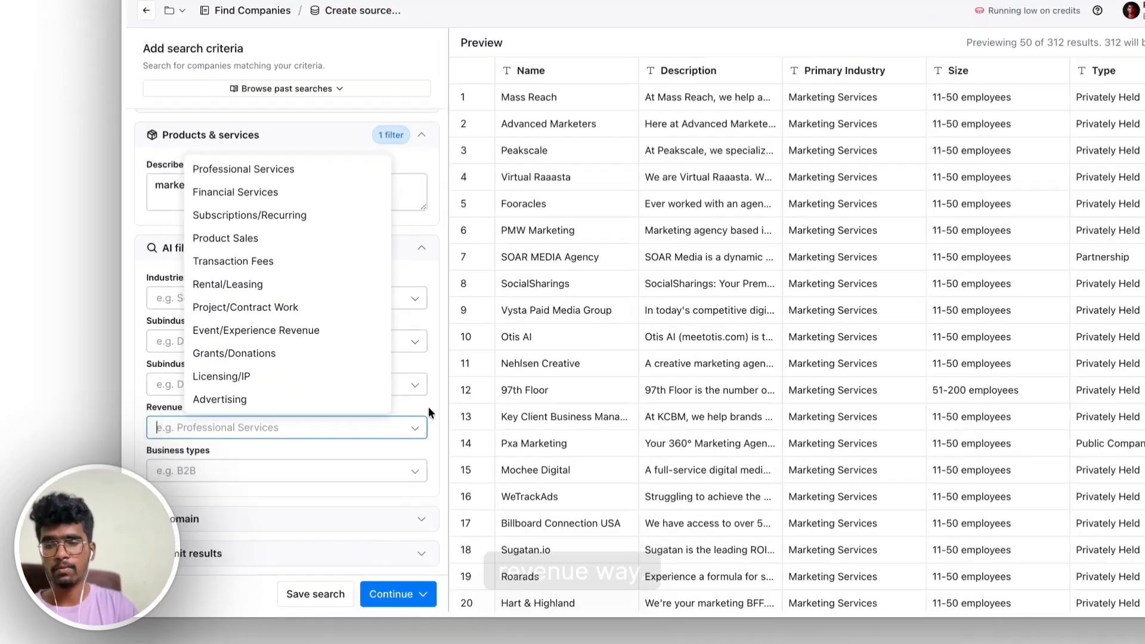
left_click(376, 444)
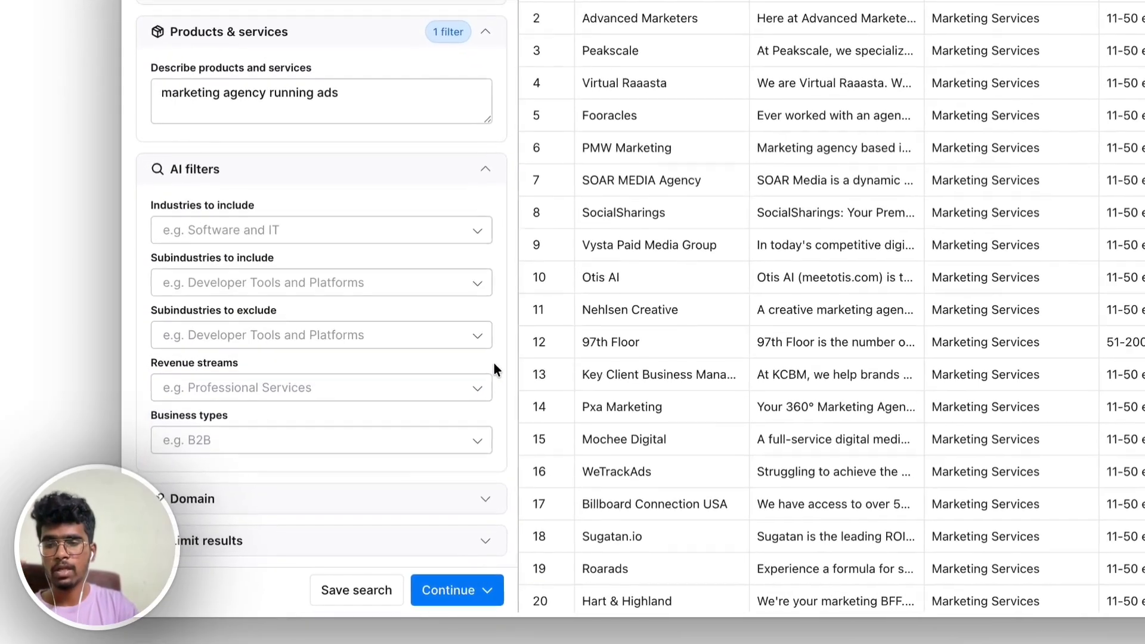
left_click(261, 429)
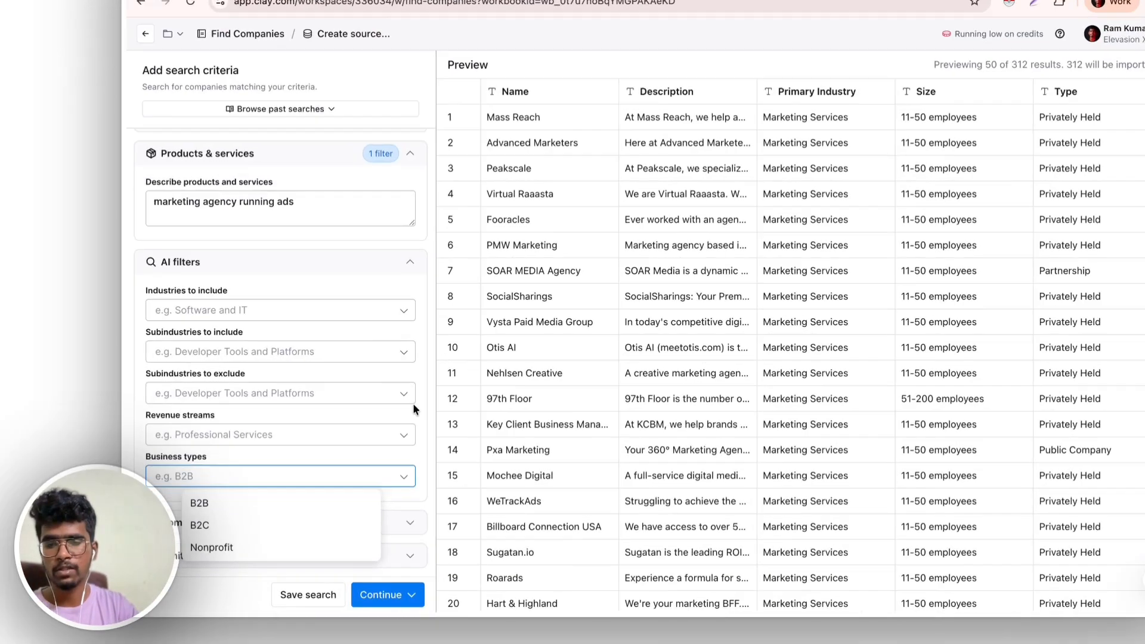
left_click(373, 435)
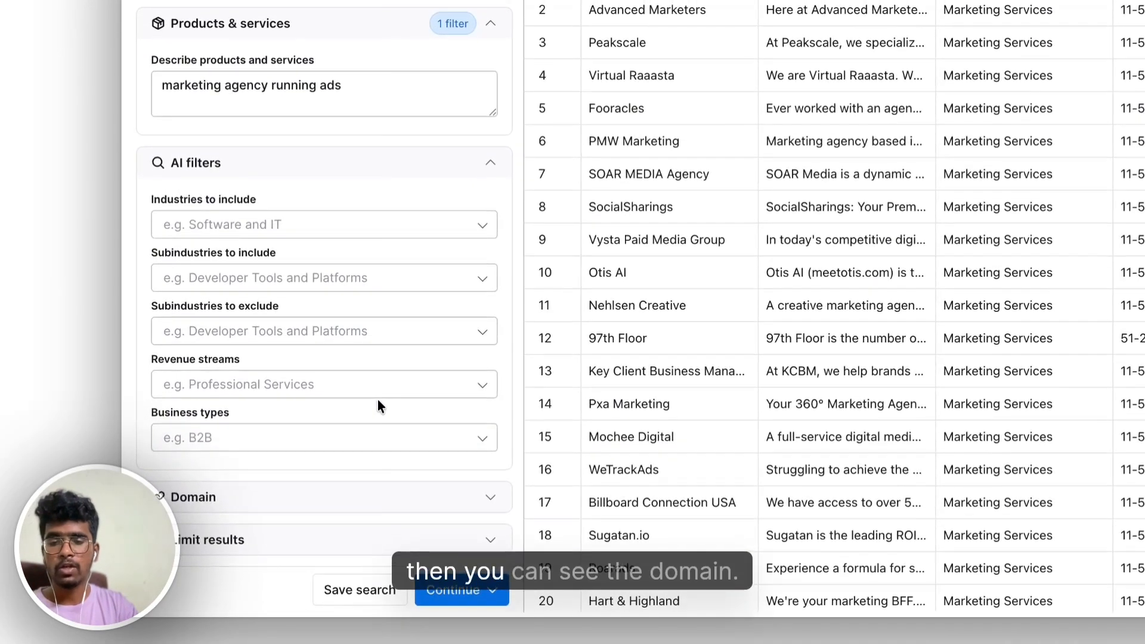
Expand the Domain and Limit results filters and review the previewed companies across all columns
left_click(377, 499)
scroll(379, 499, "down", 2)
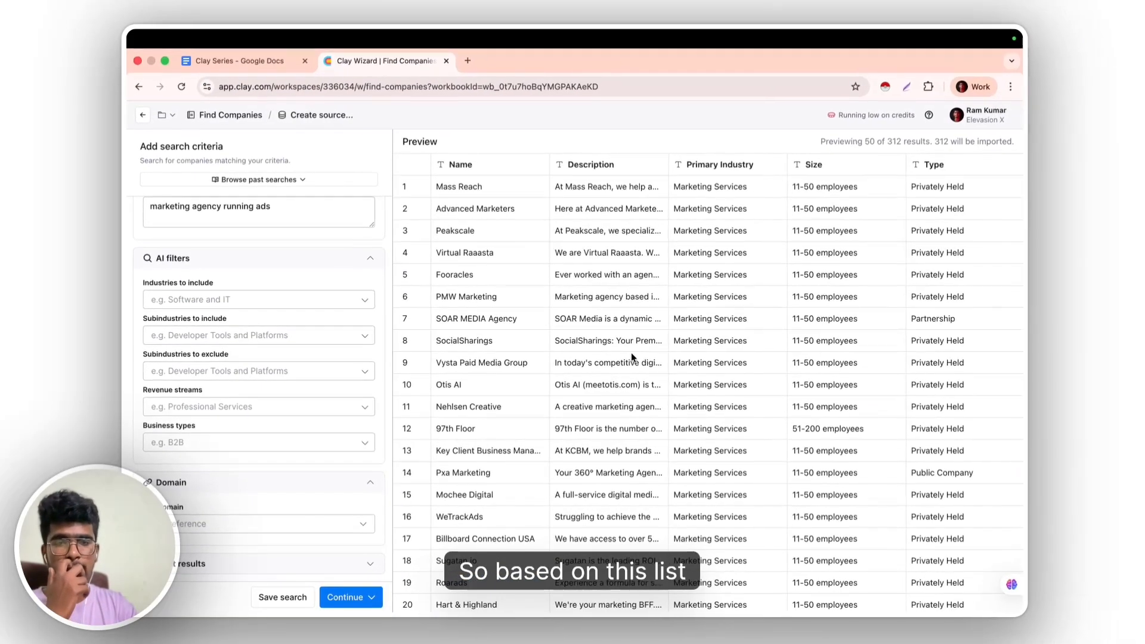
scroll(629, 353, "right", 5)
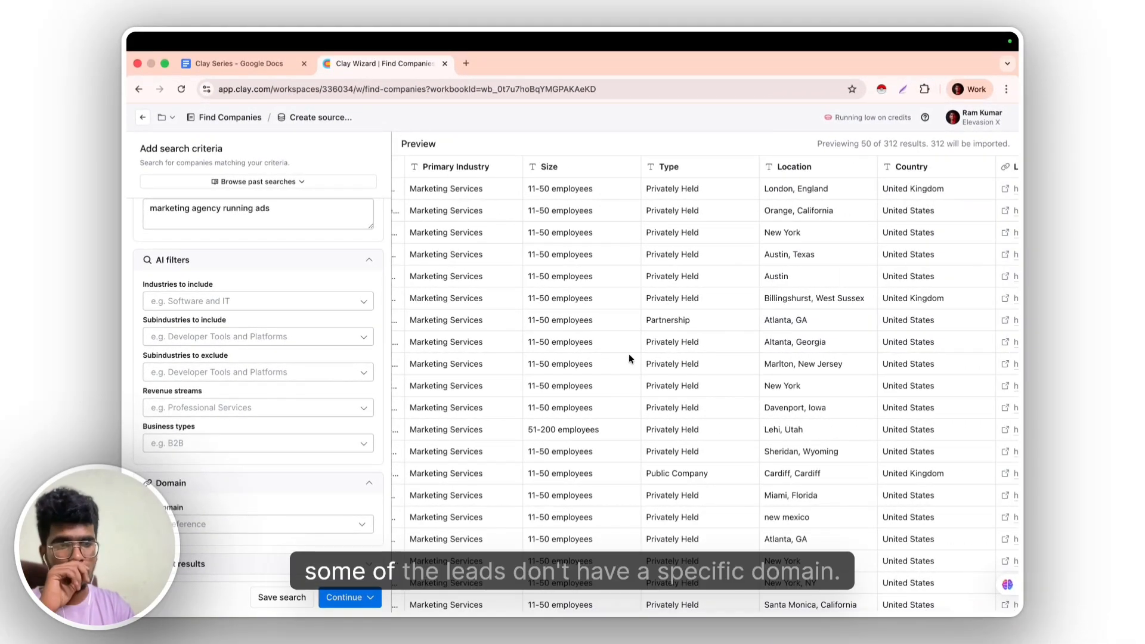
scroll(629, 355, "right", 3)
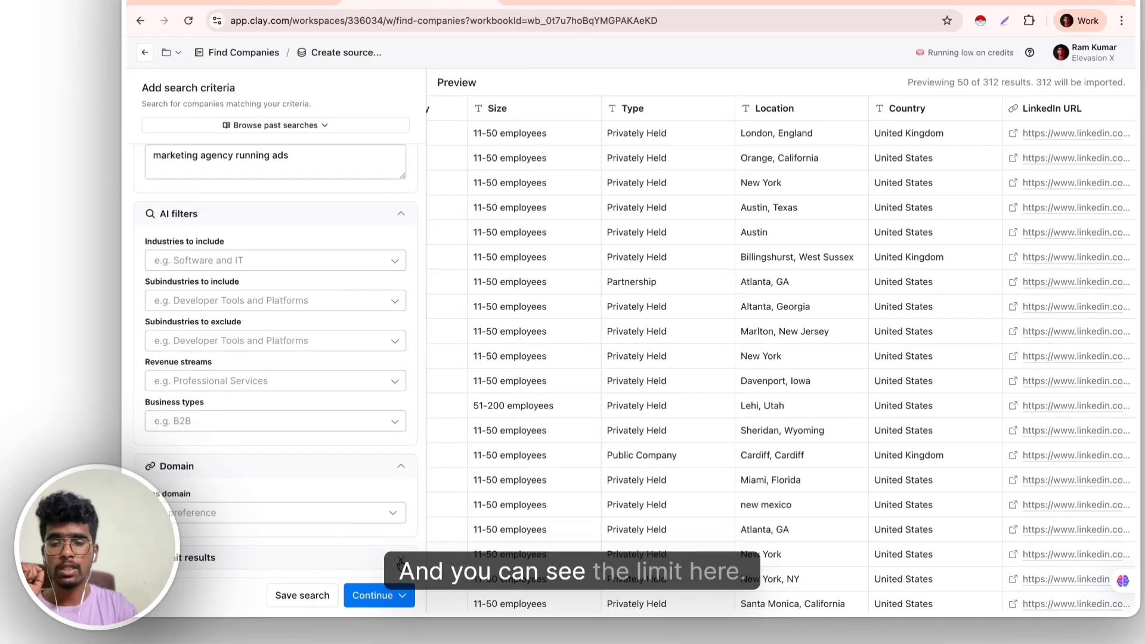
left_click(399, 560)
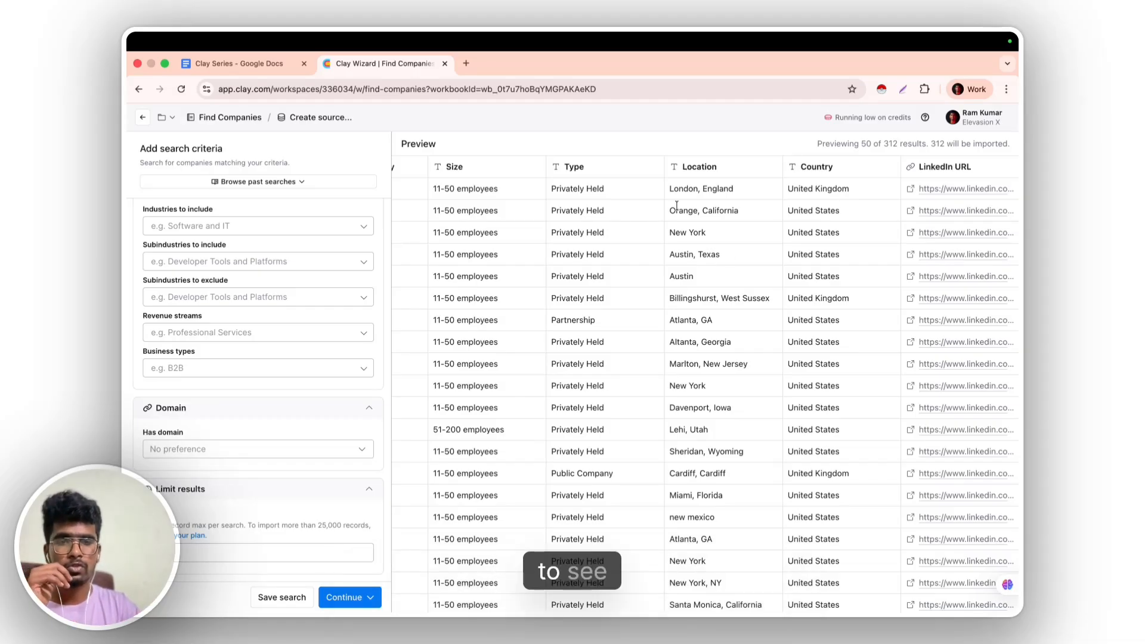
scroll(674, 215, "left", 5)
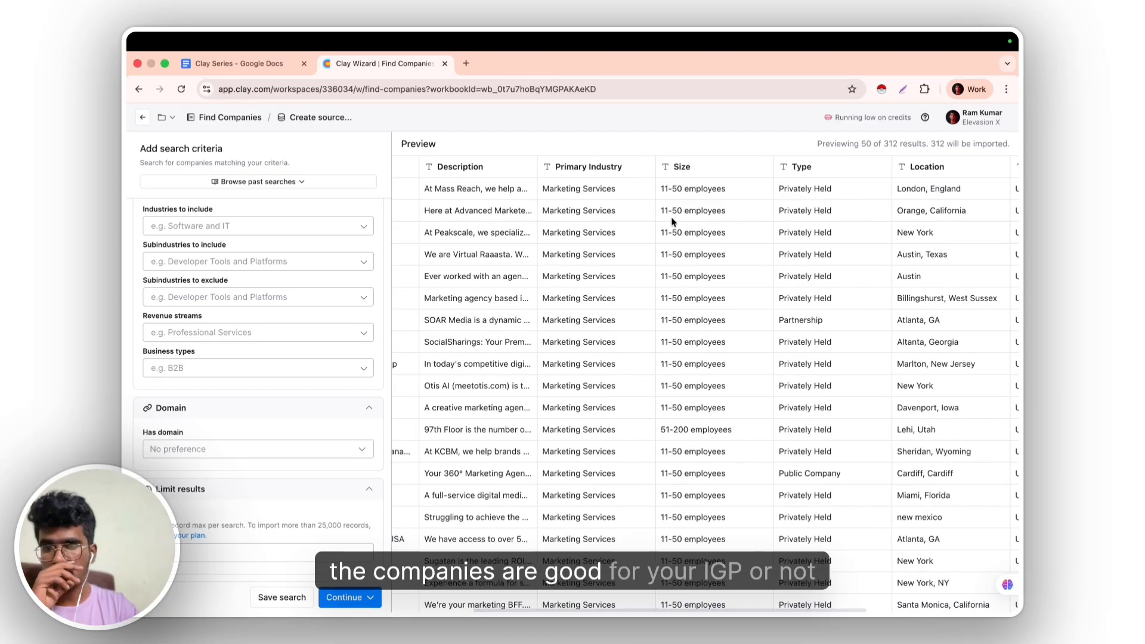
scroll(672, 222, "left", 3)
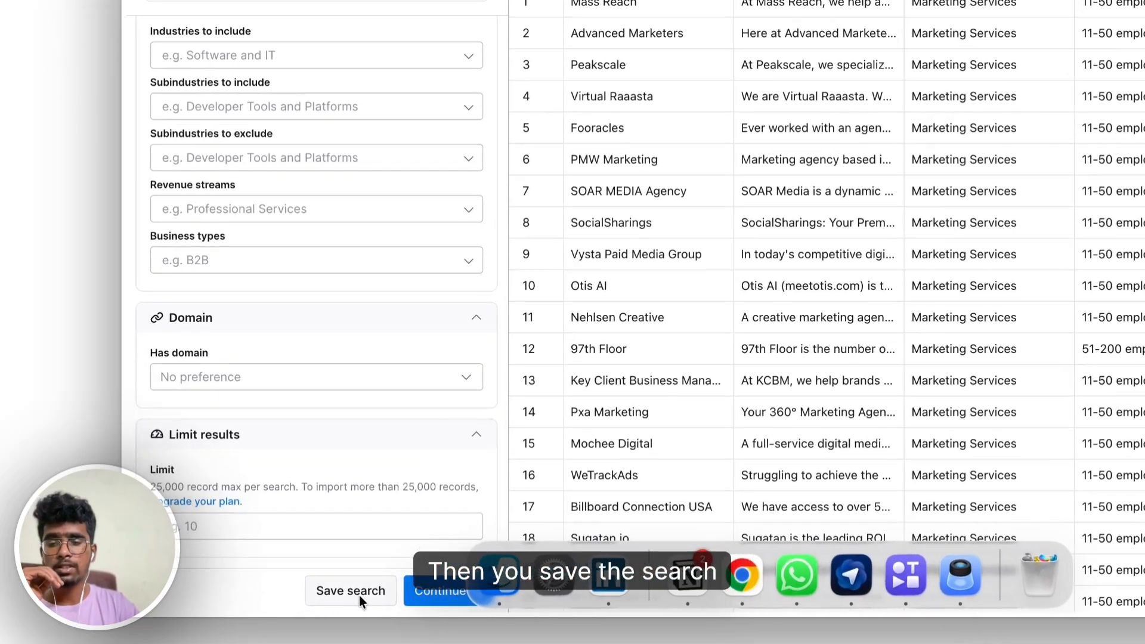
Save the search with the name "Marketing" and the description "US & UK"
left_click(359, 595)
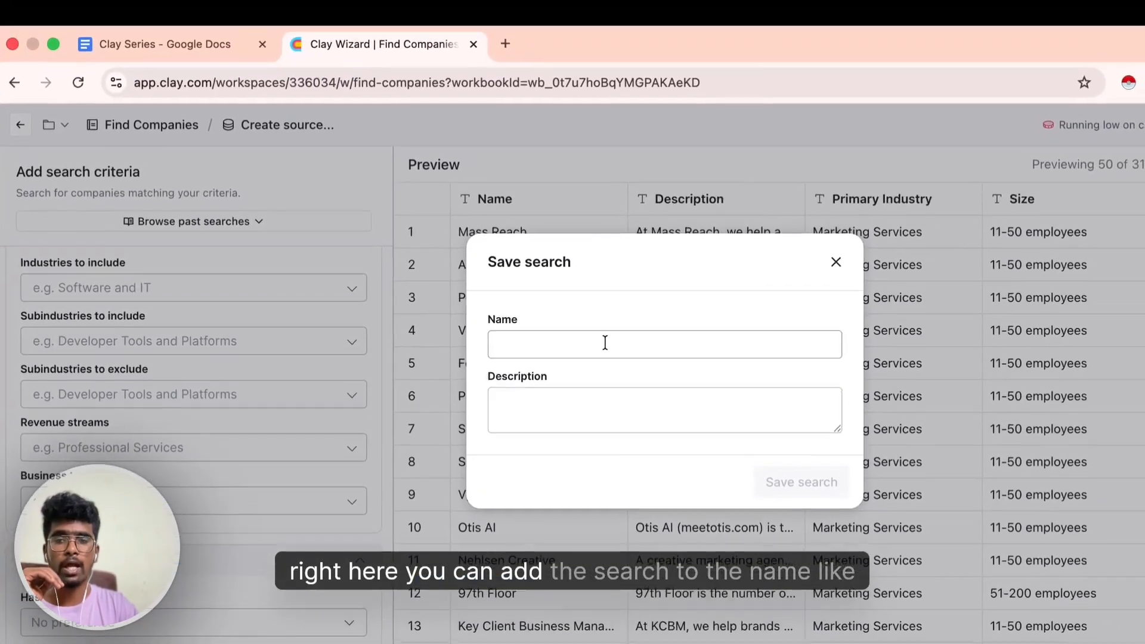
left_click(605, 342)
type("Mar")
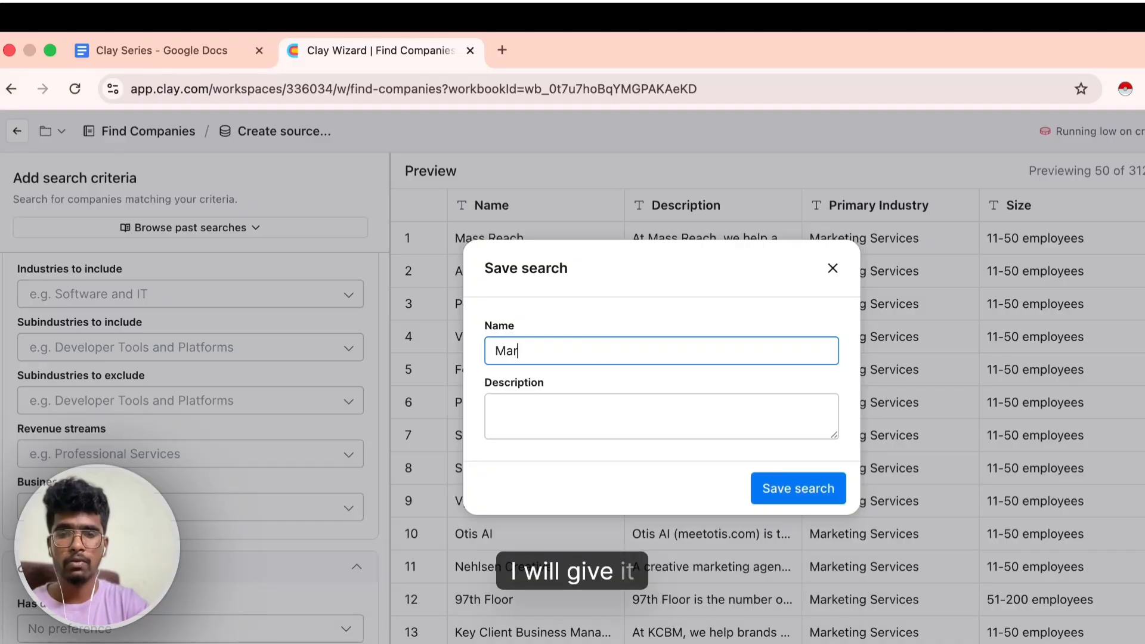
type("keting")
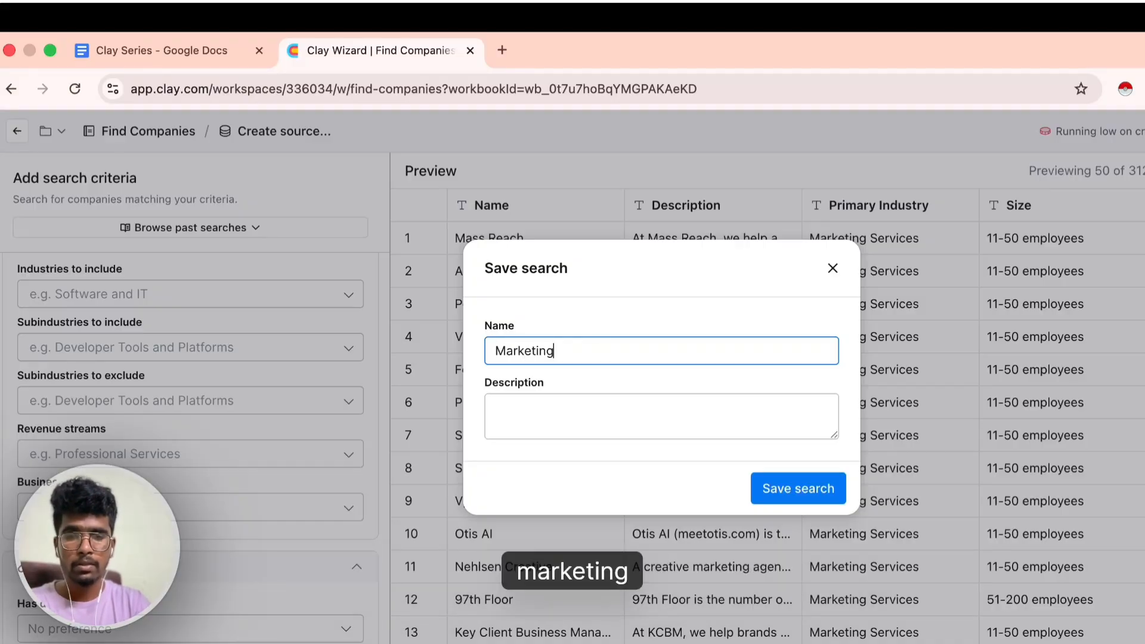
left_click(620, 405)
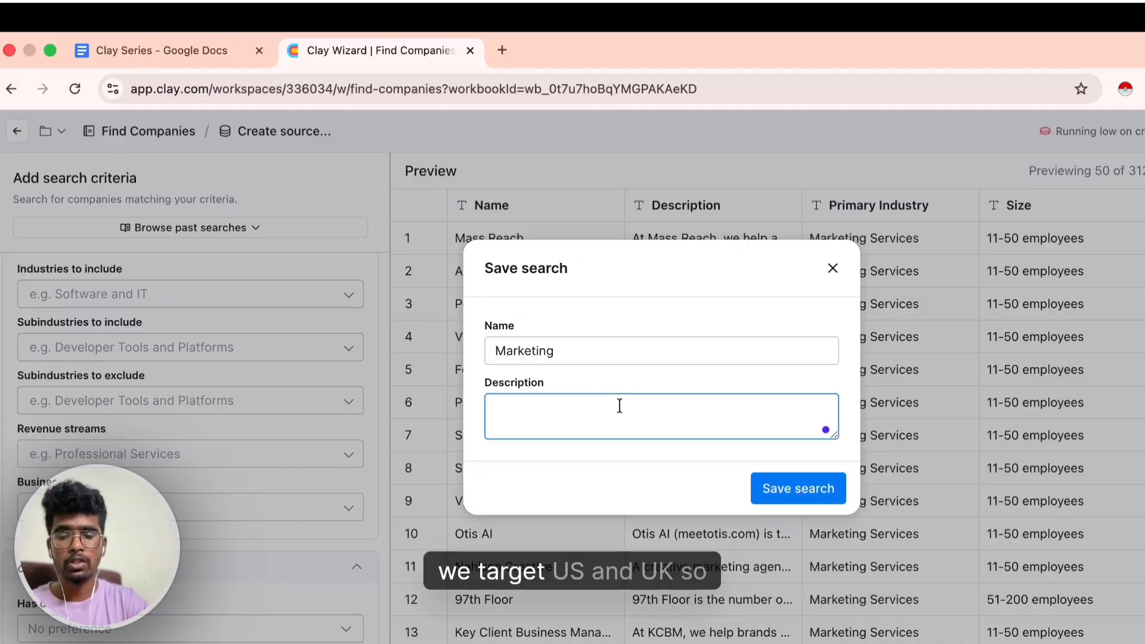
type("US ")
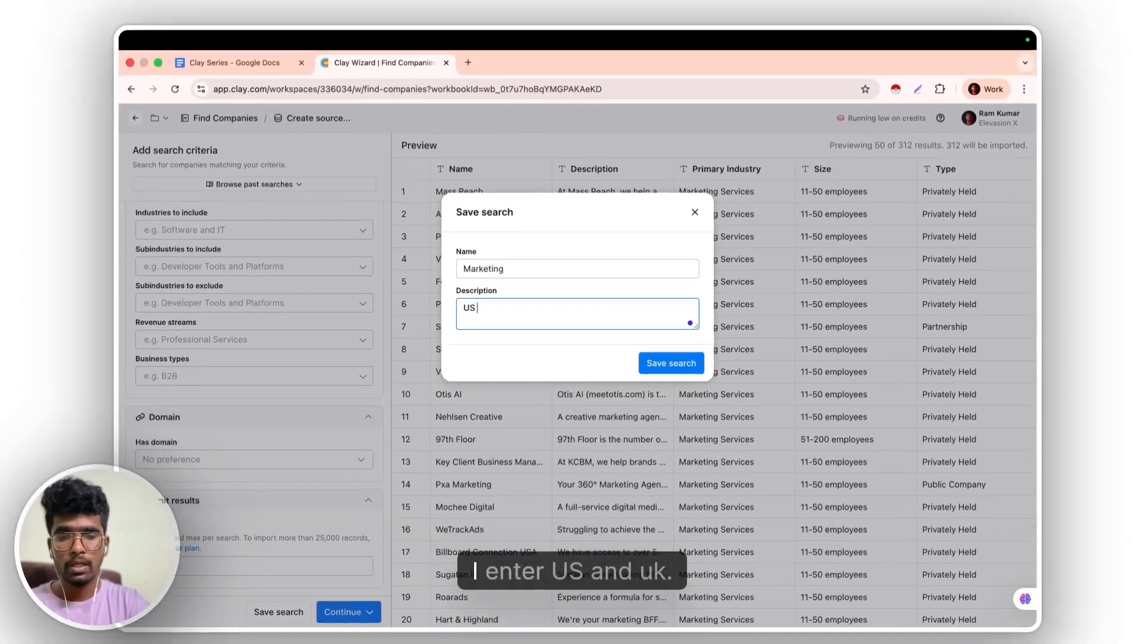
type("& UK")
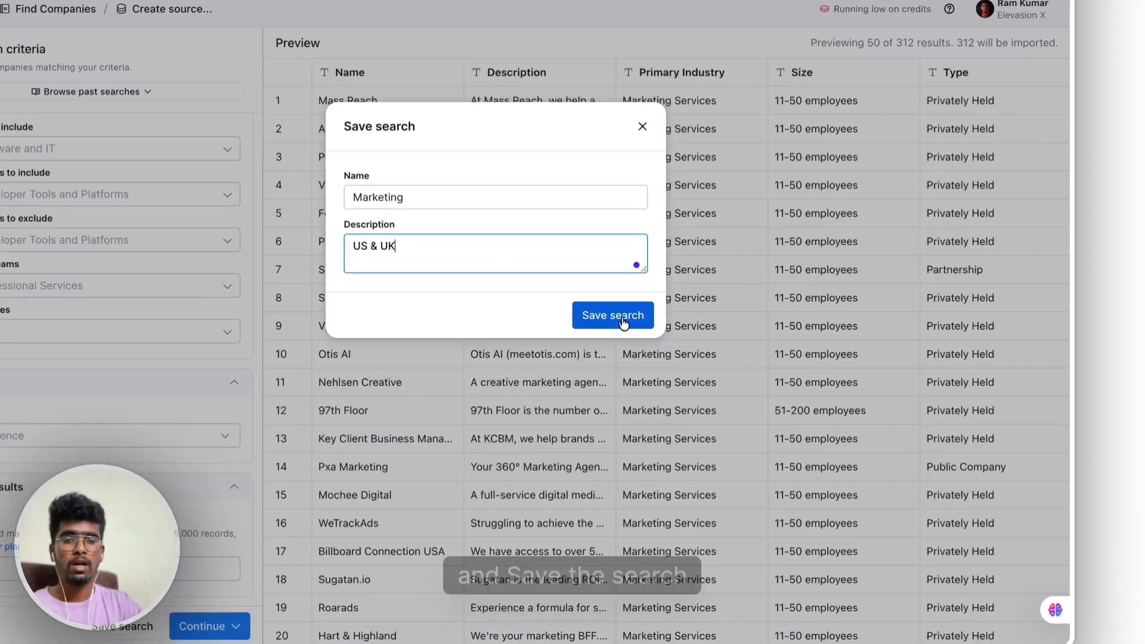
left_click(672, 357)
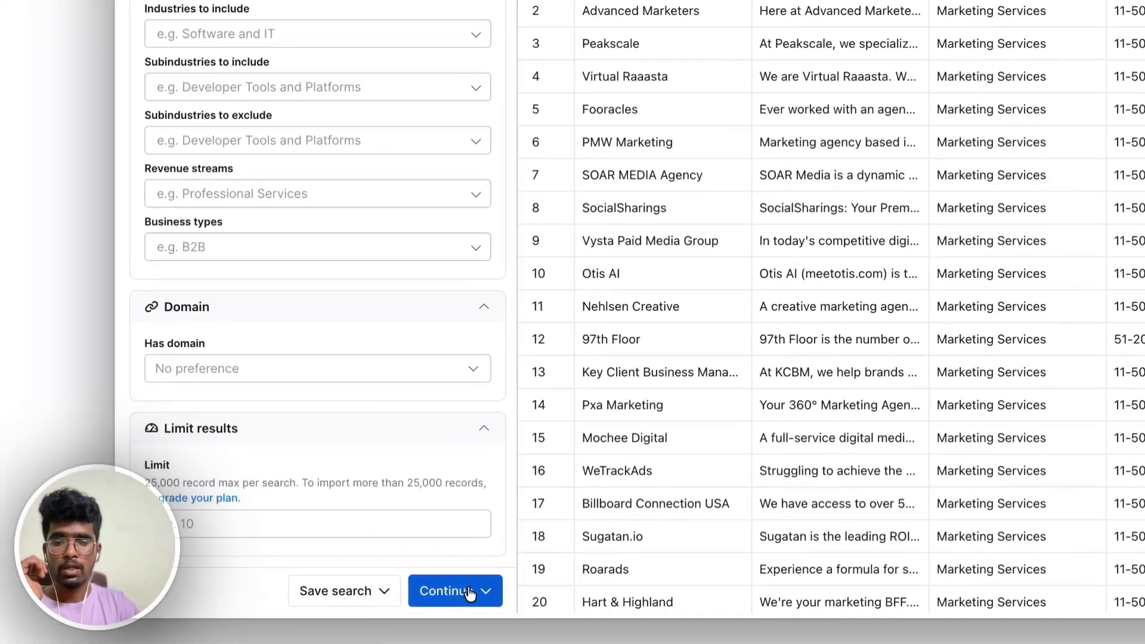
Import the found companies to a new table and dismiss the suggested actions
left_click(120, 642)
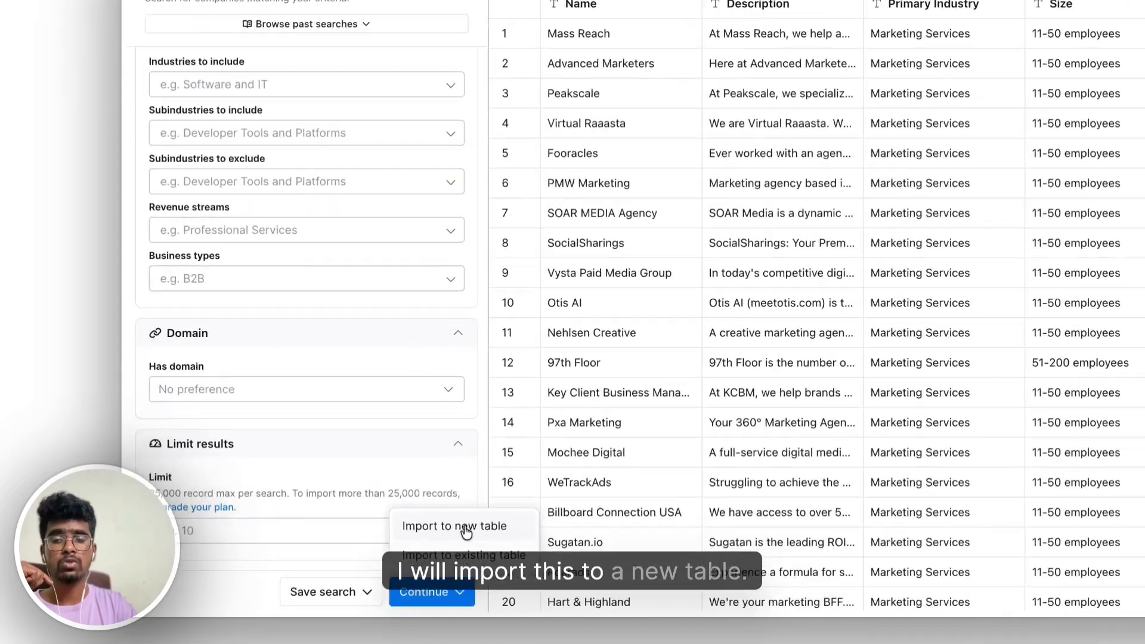
left_click(466, 528)
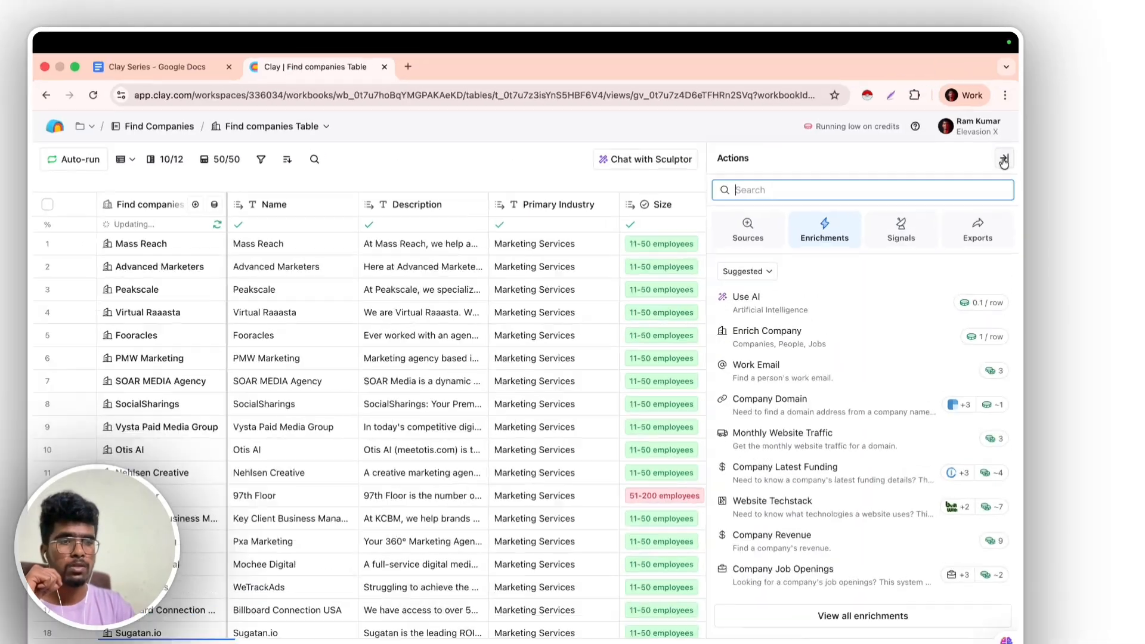
left_click(1004, 160)
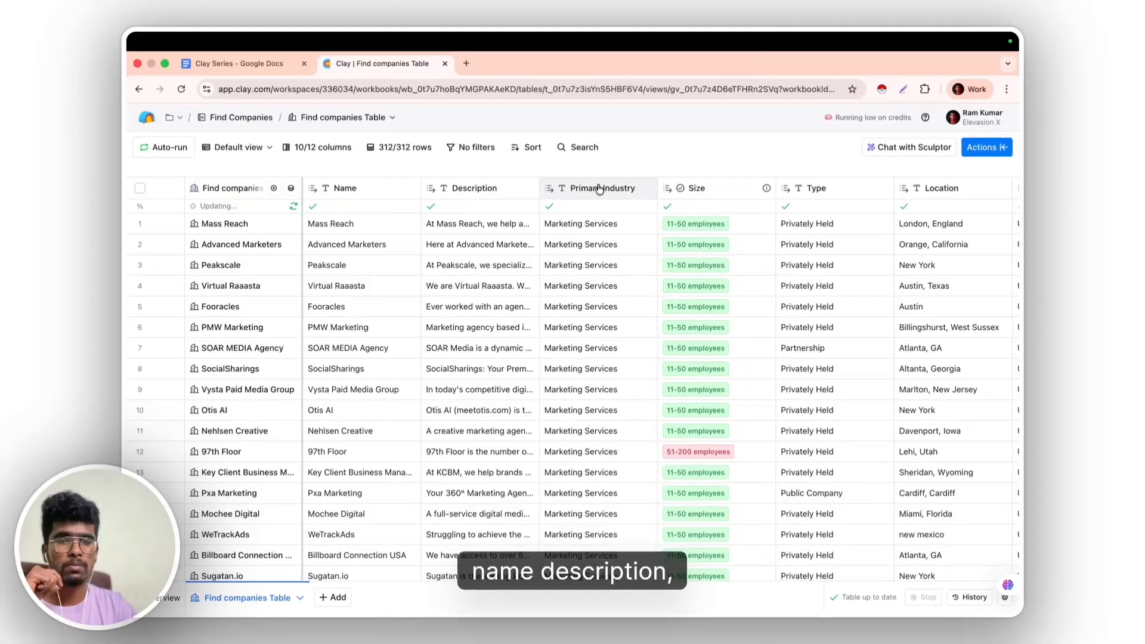
Review the imported table's columns through LinkedIn URL and inspect the full cell details of Mass Reach
scroll(600, 189, "right", 3)
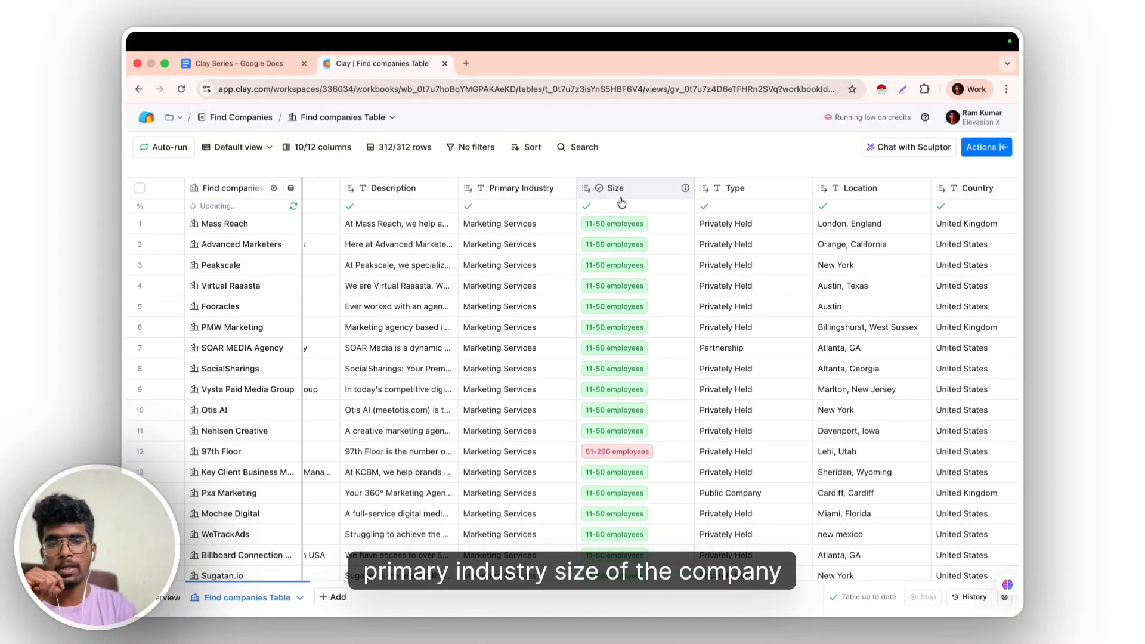
scroll(622, 203, "right", 6)
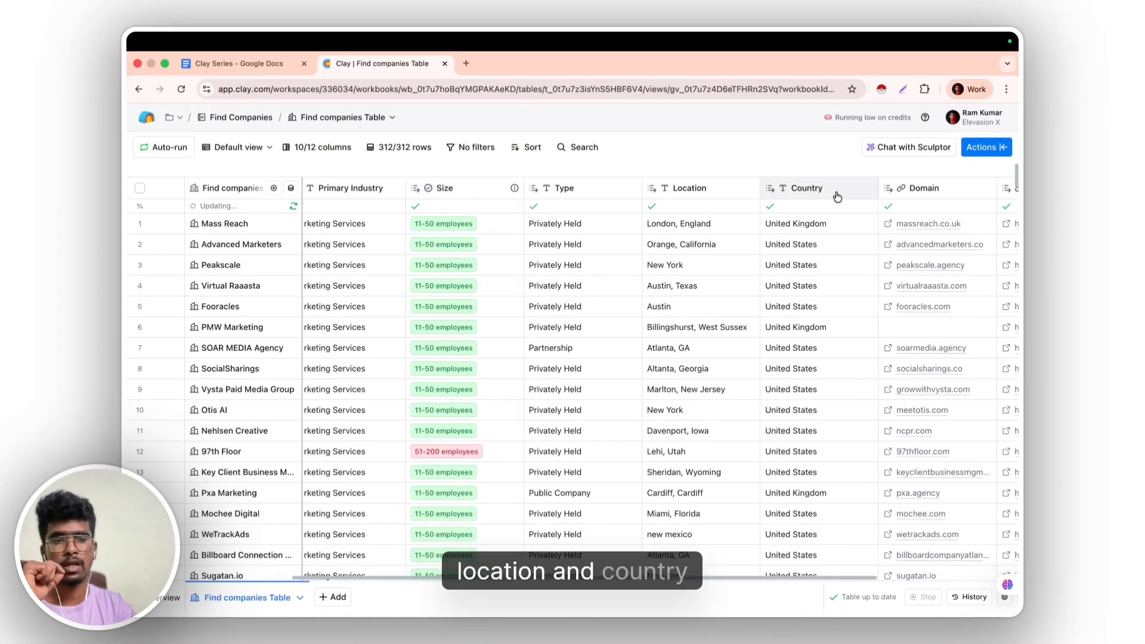
scroll(838, 197, "right", 7)
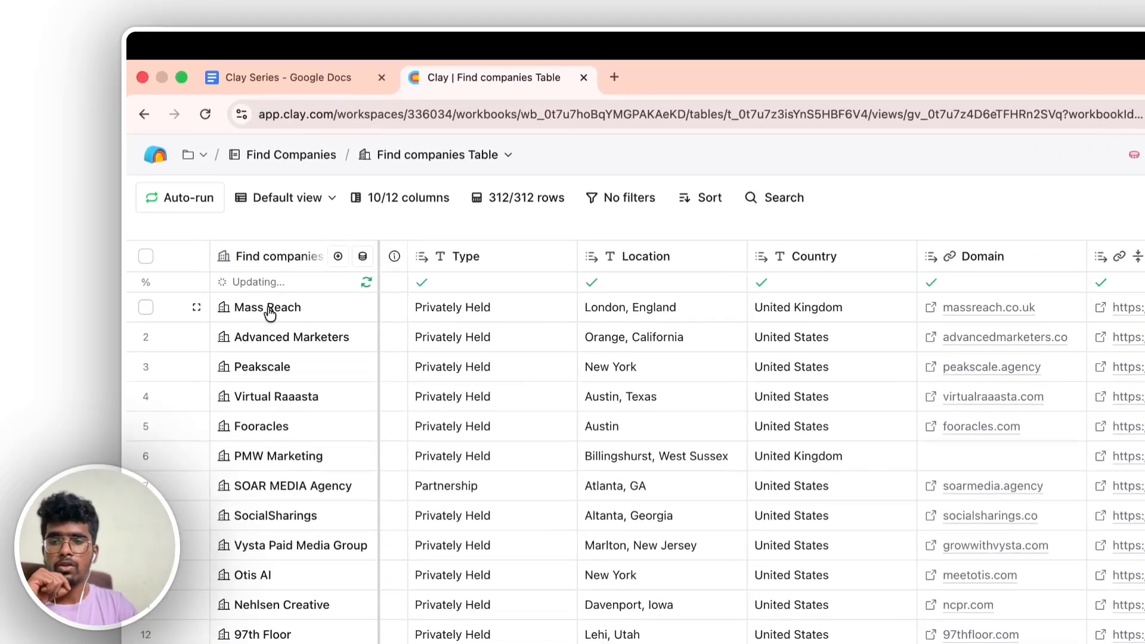
left_click(226, 225)
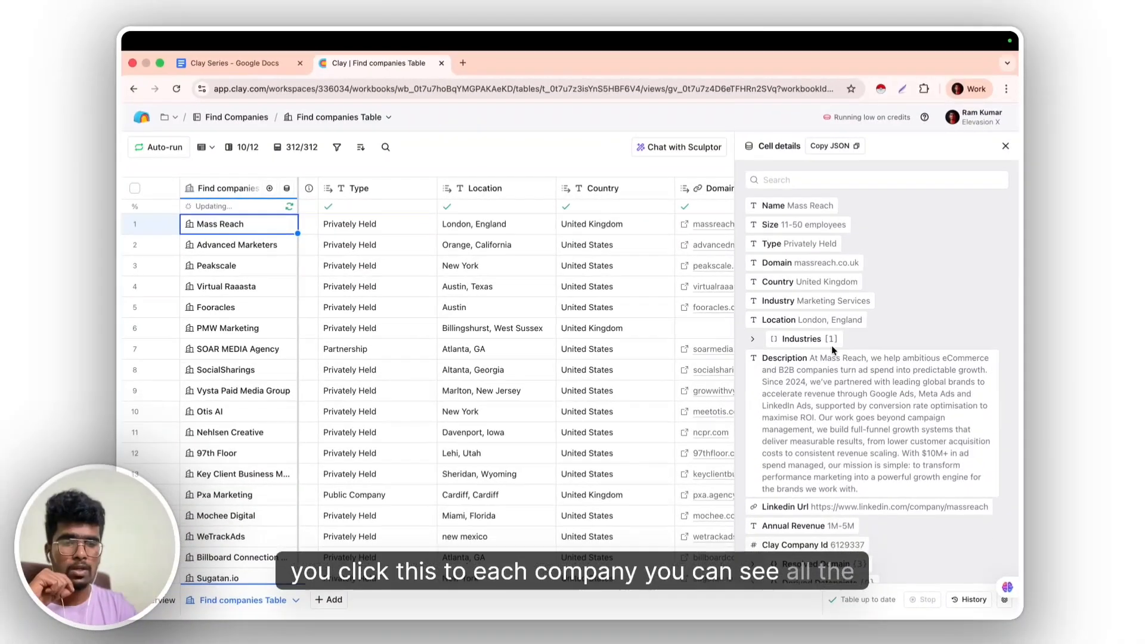
scroll(814, 337, "down", 2)
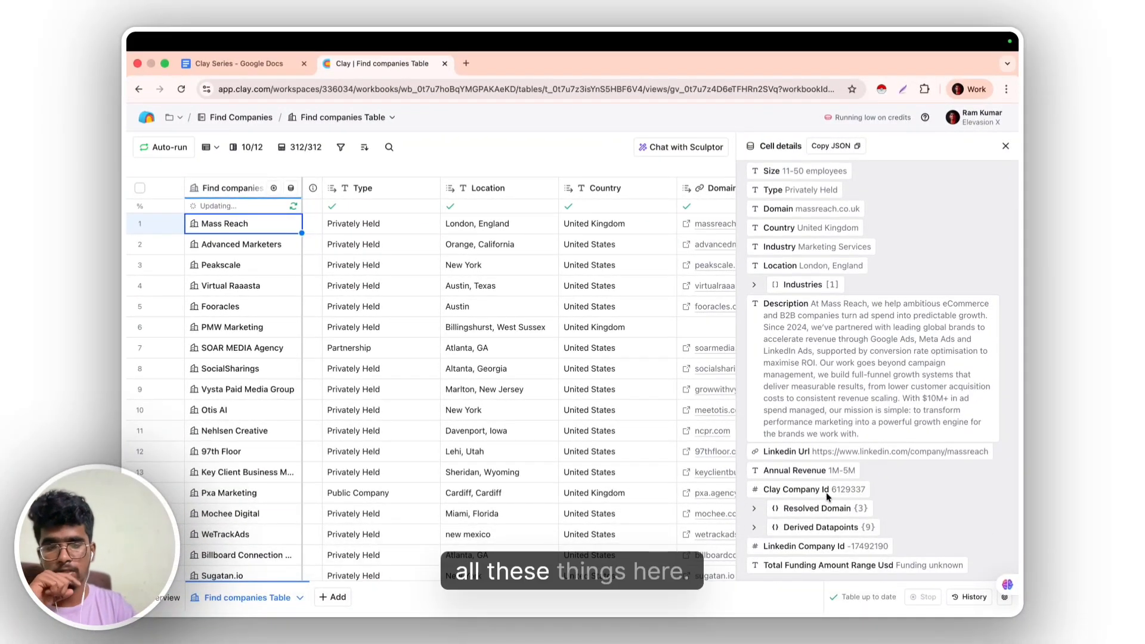
key("Escape")
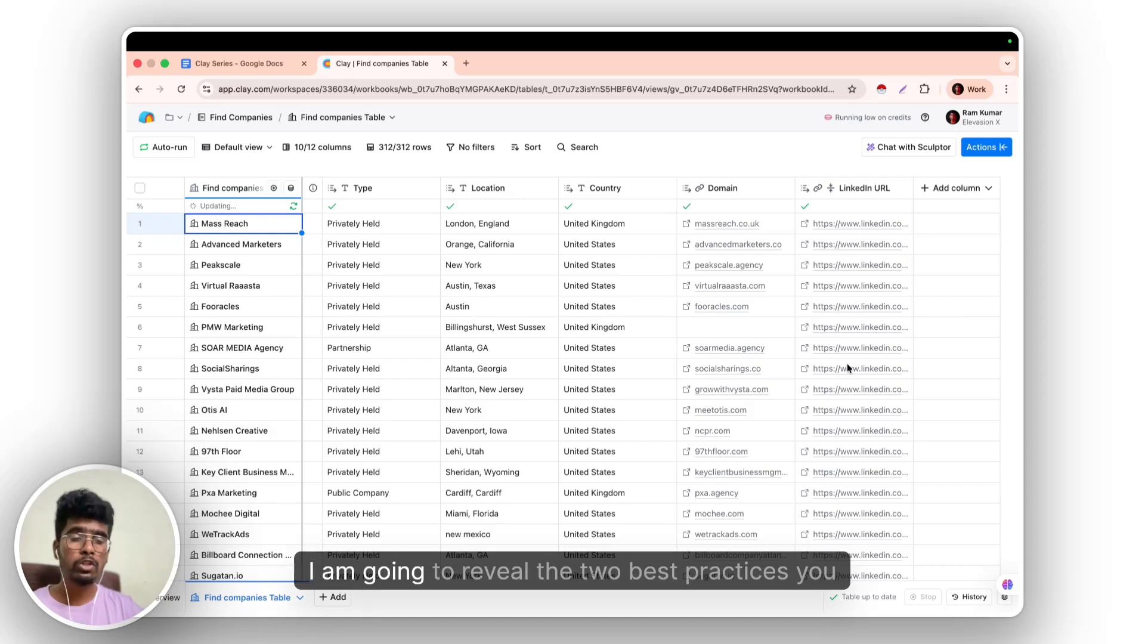